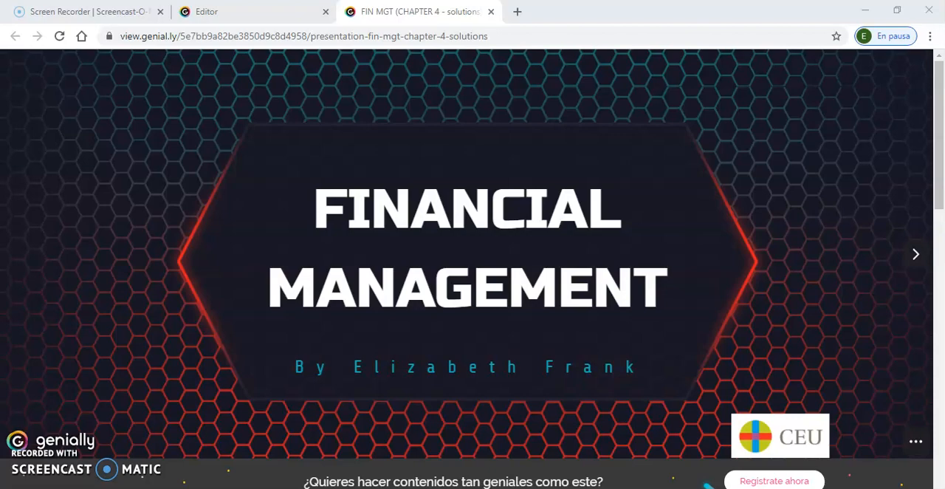
Switch to the Excel workbook and set the discount rate k in D3 to 10%
click(649, 480)
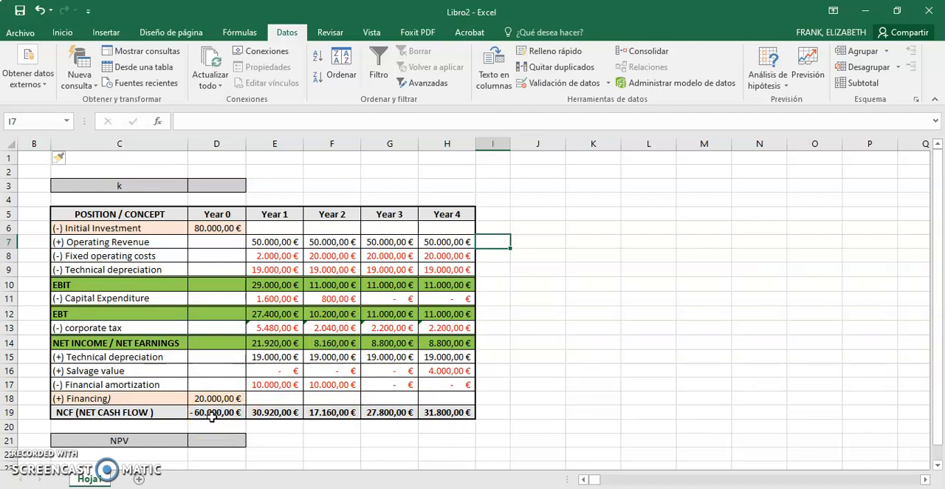
click(204, 189)
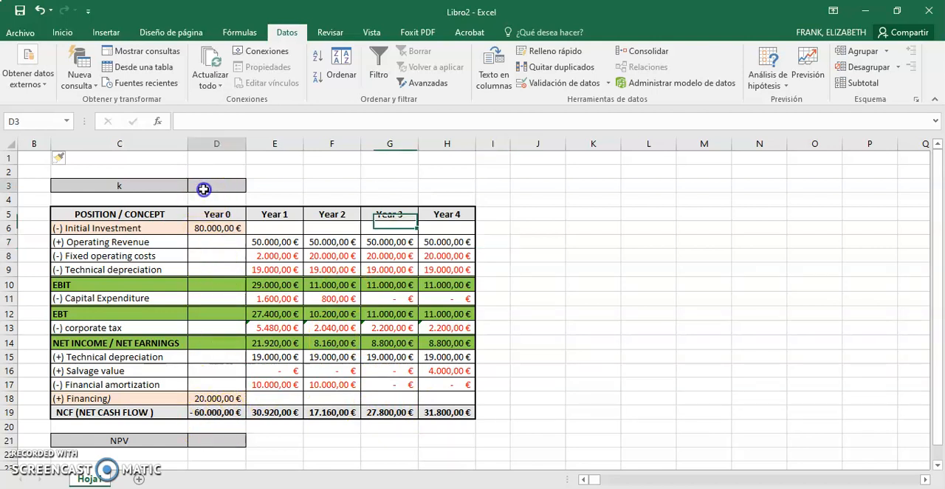
text(10)
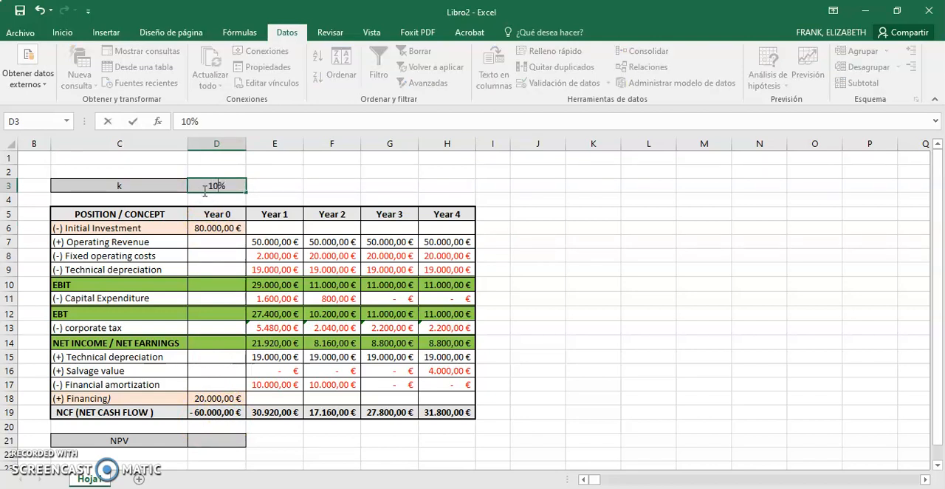
text(0)
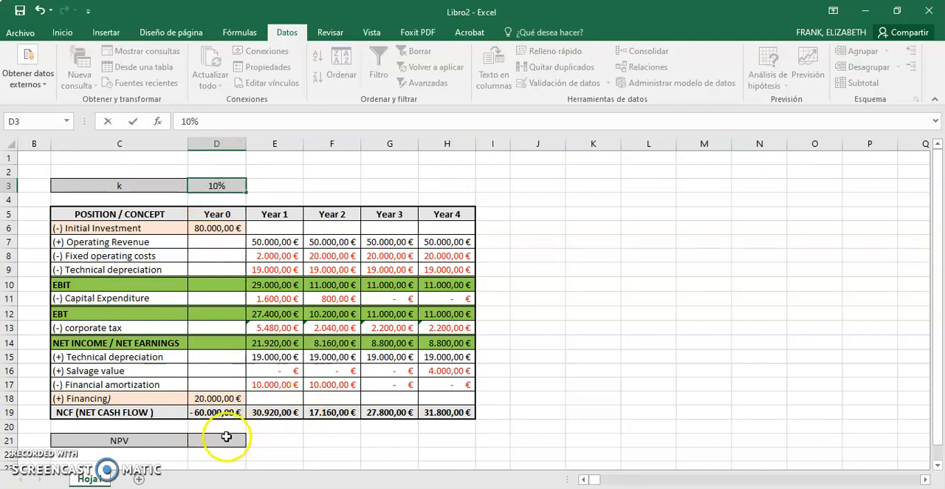
Start a formula in the NPV cell D21 by inserting the VNA function
click(217, 442)
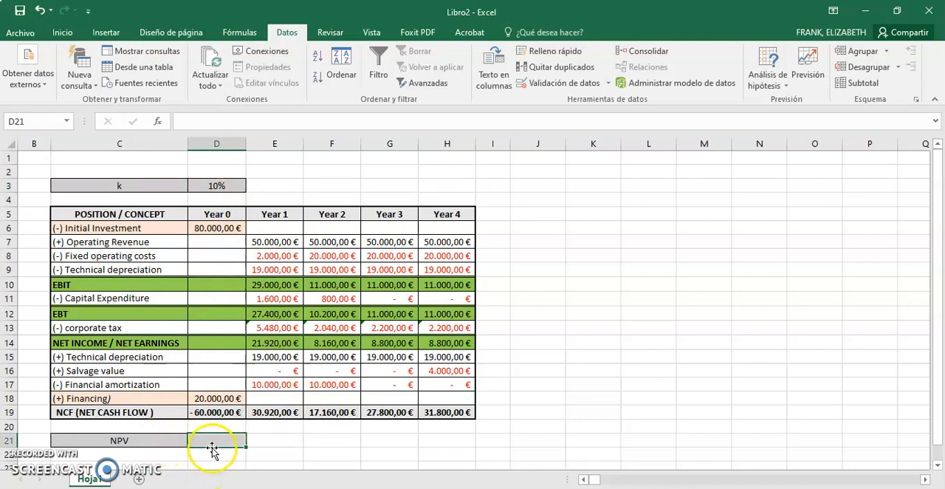
click(213, 438)
text(=)
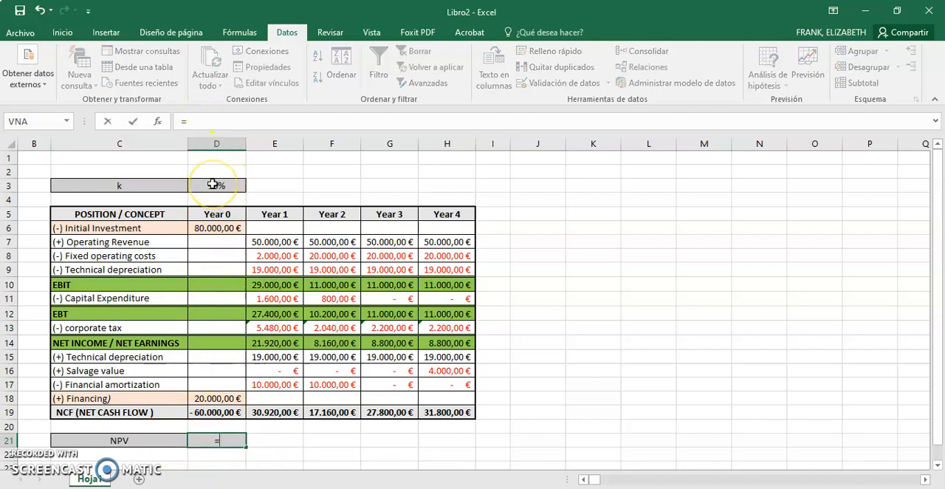
click(157, 121)
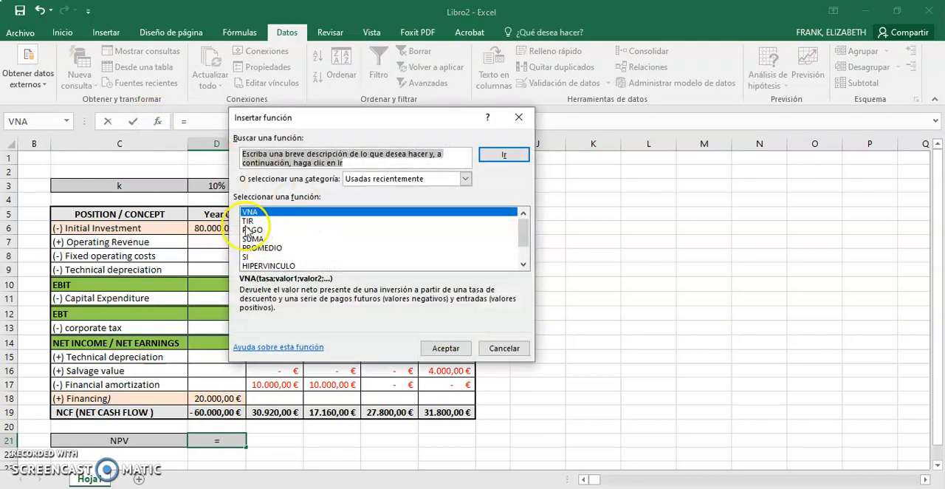
click(251, 212)
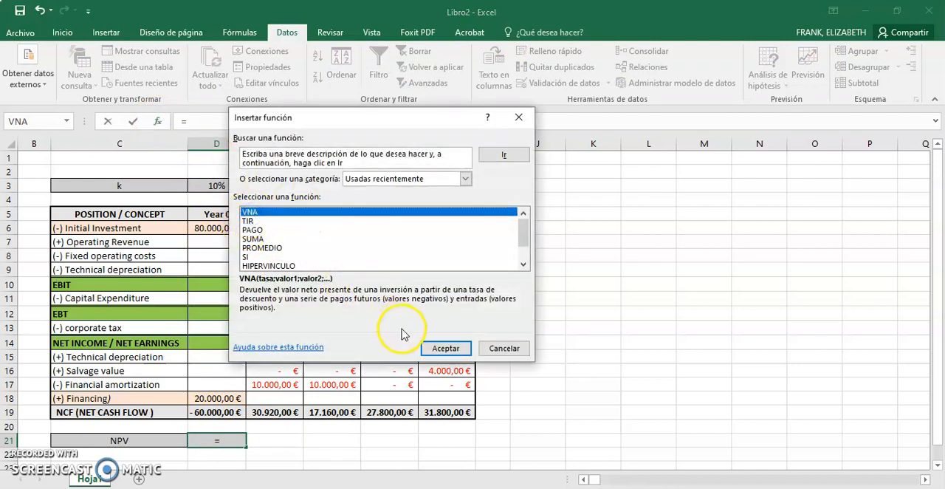
click(443, 348)
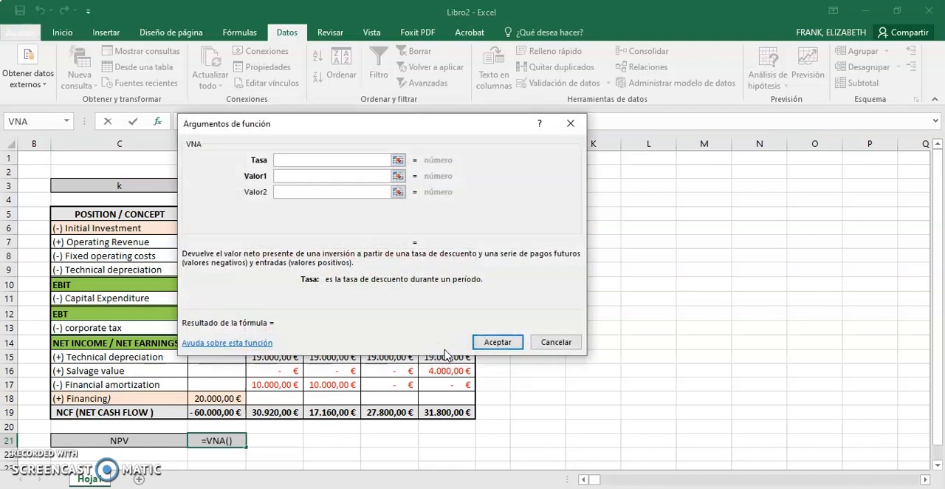
Complete the VNA function with D3 as Tasa and the Year 1 to Year 4 net cash flows E19:H19 as Valor1
drag(299, 131, 464, 128)
click(451, 157)
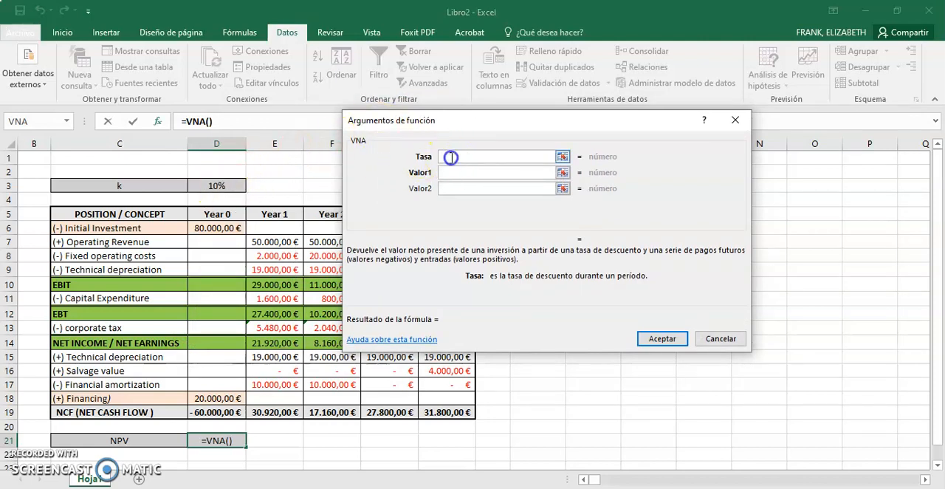
click(235, 185)
mouse_move(234, 180)
mouse_down()
mouse_move(432, 168)
mouse_move(218, 183)
mouse_up()
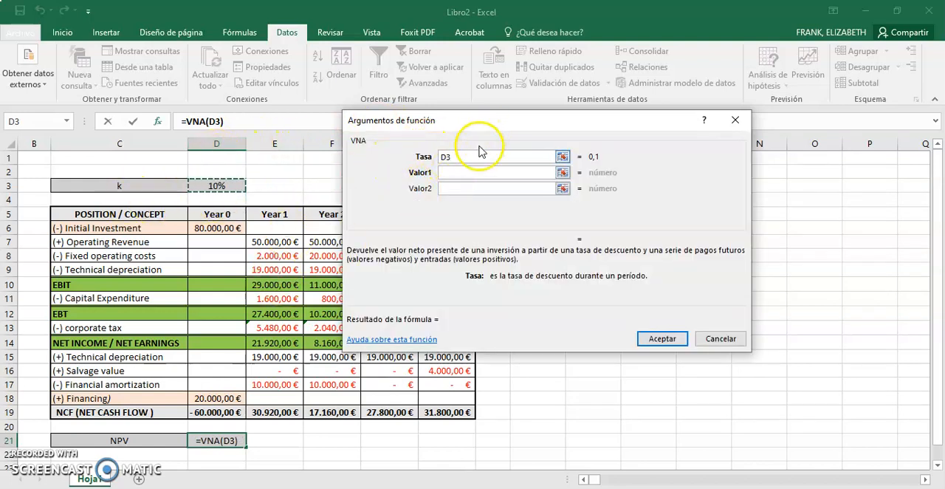
click(466, 172)
drag(272, 410, 437, 411)
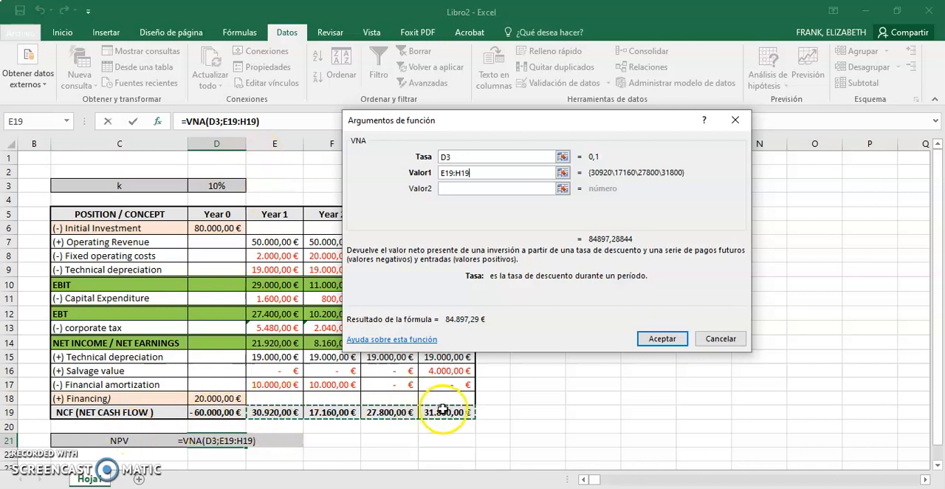
click(662, 338)
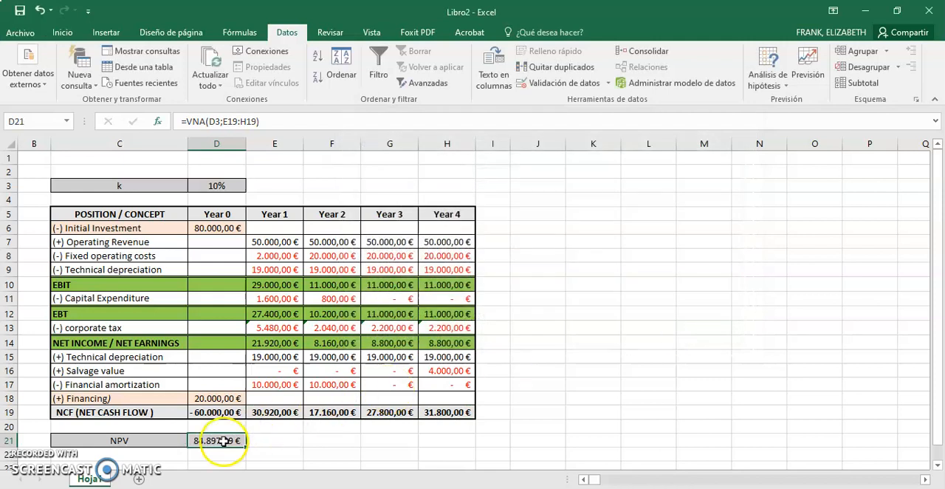
Add the Year 0 net cash flow D19 to the NPV formula, making it =VNA(D3;E19:H19)+D19
click(270, 126)
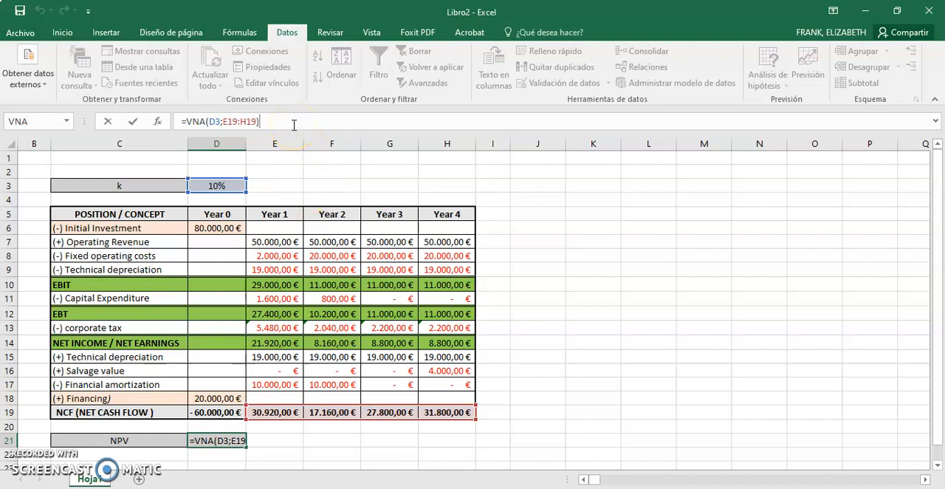
click(224, 412)
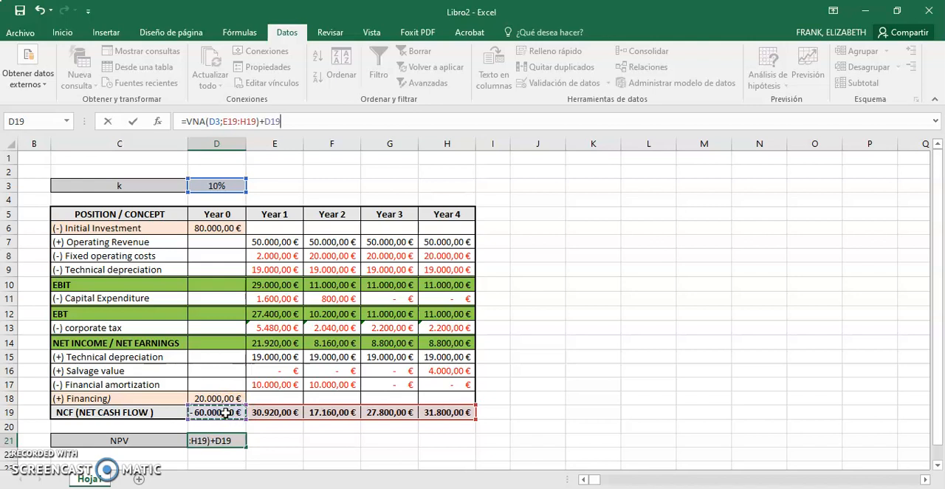
key(Return)
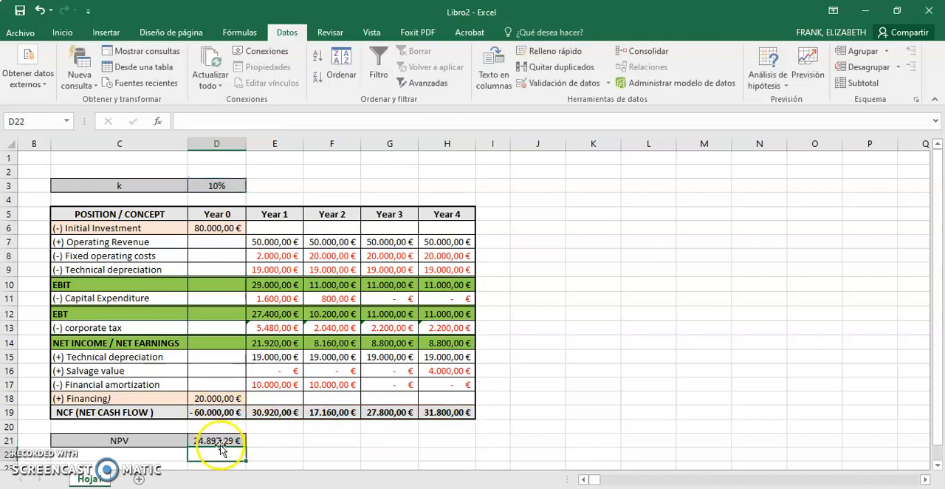
click(224, 440)
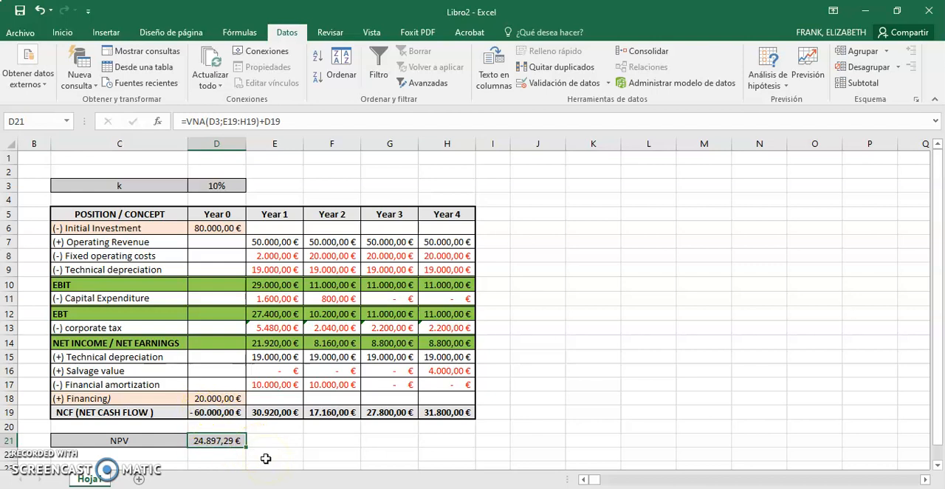
Label J5 as k and copy the Year 0 to Year 4 headings into the cells beginning at K5
click(532, 215)
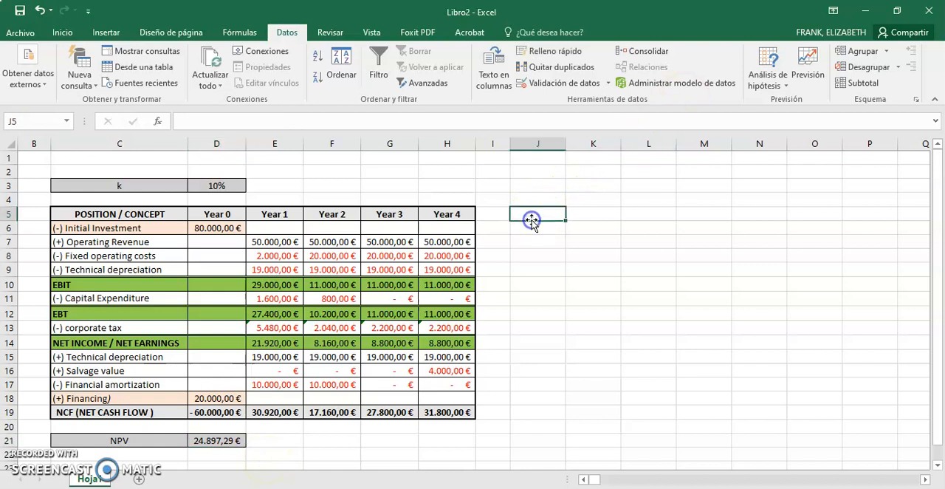
text(k)
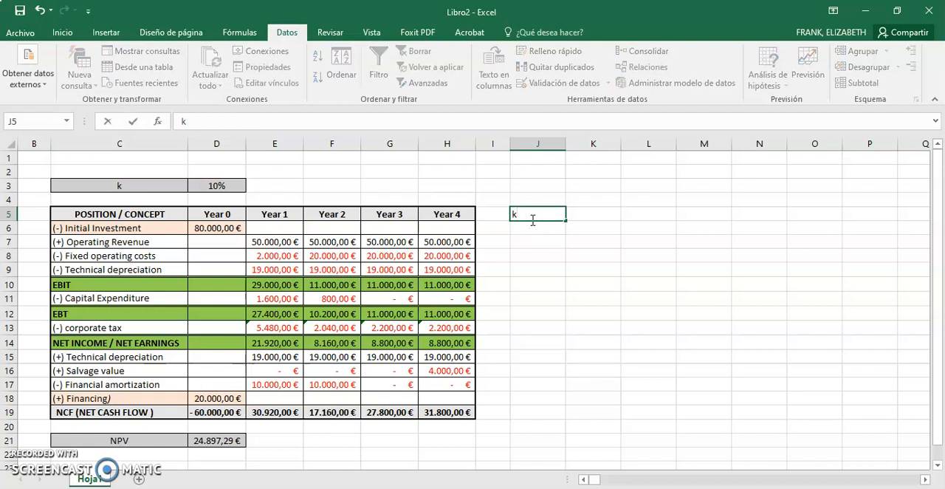
key(Tab)
drag(232, 213, 436, 214)
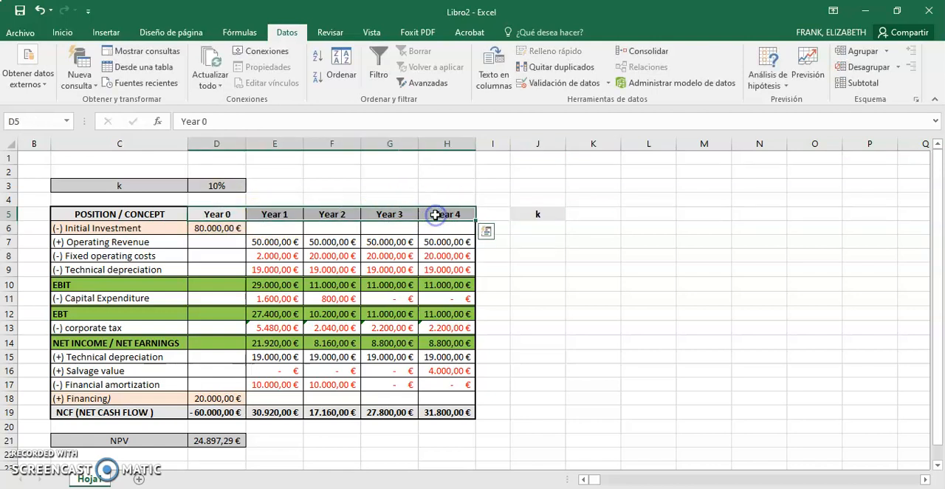
key(ctrl+c)
click(603, 213)
key(ctrl+v)
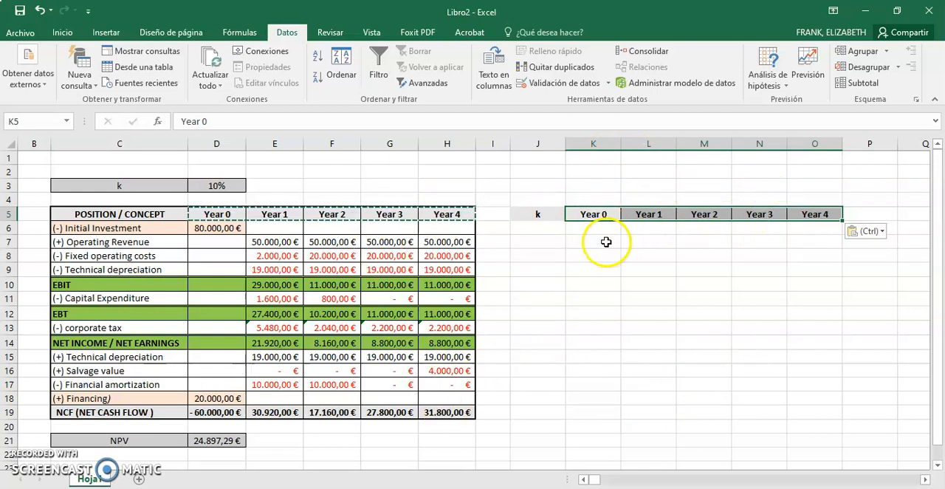
Copy the net cash flow row D19:H19 and paste it as values only beginning at K6
drag(217, 411, 432, 412)
key(ctrl+c)
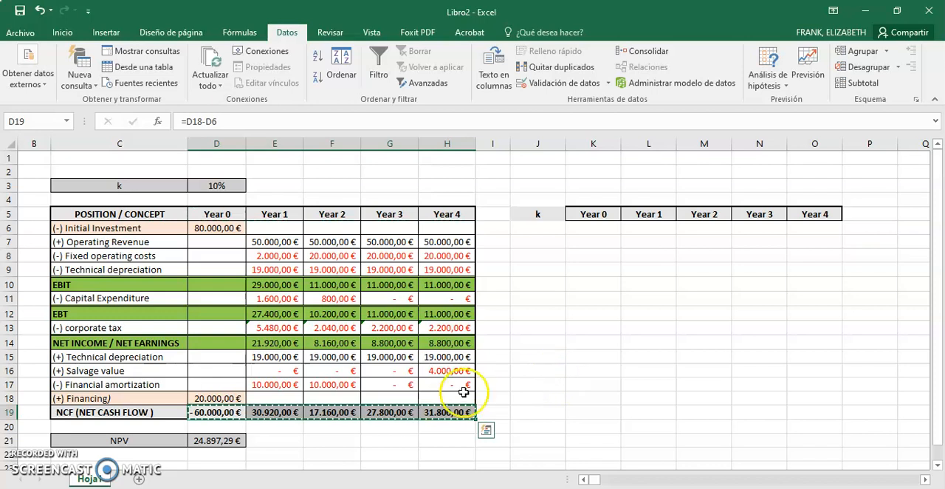
click(570, 230)
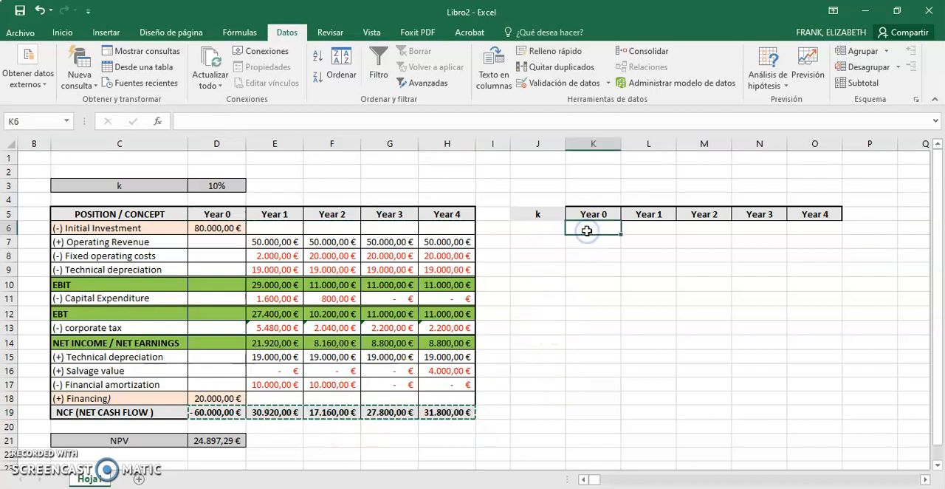
right_click(588, 232)
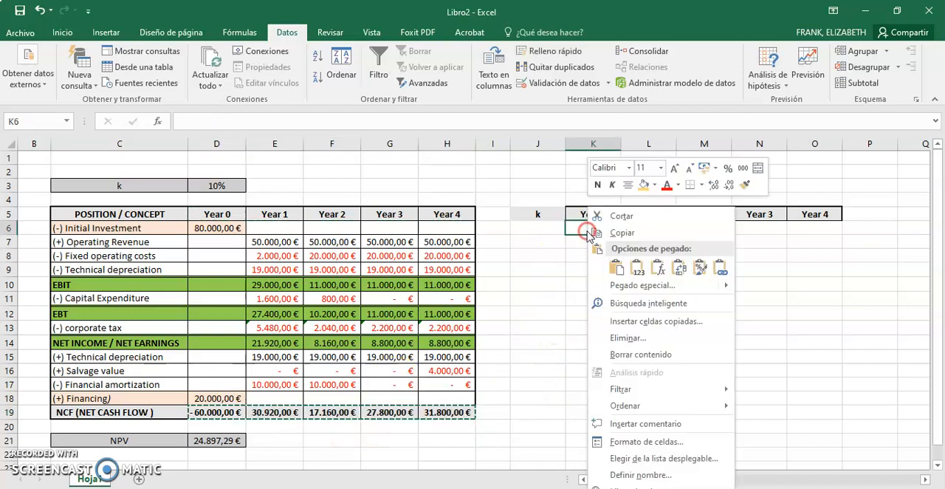
click(639, 290)
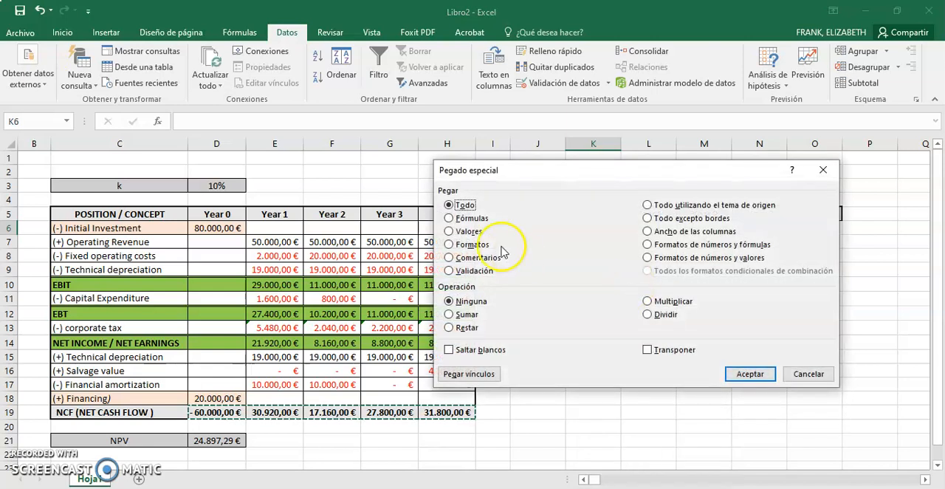
click(469, 232)
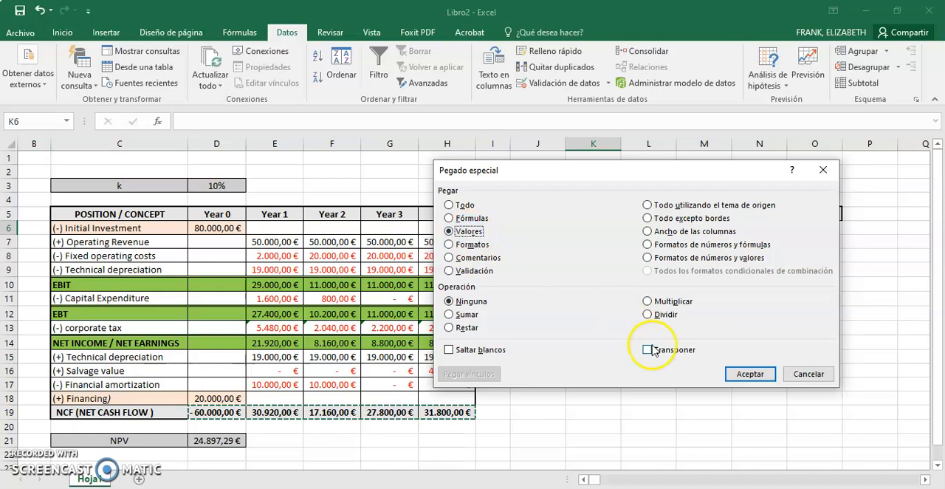
click(749, 374)
Compare the contents of the pasted cash flow cells K6, L6 and M6 with the source cell D19
click(600, 231)
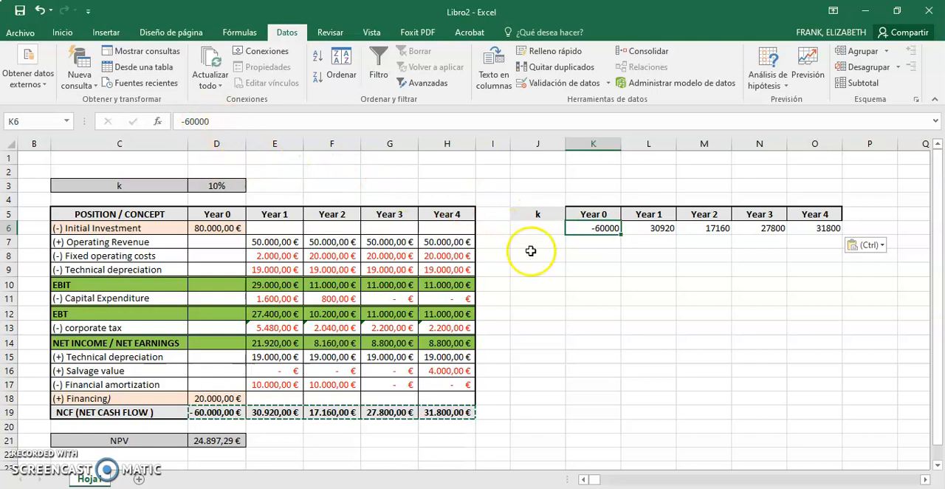
click(219, 411)
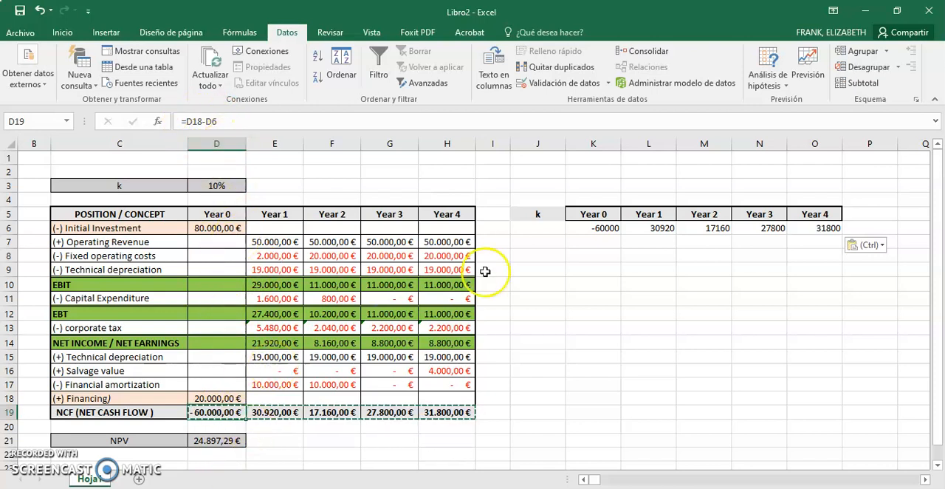
click(598, 229)
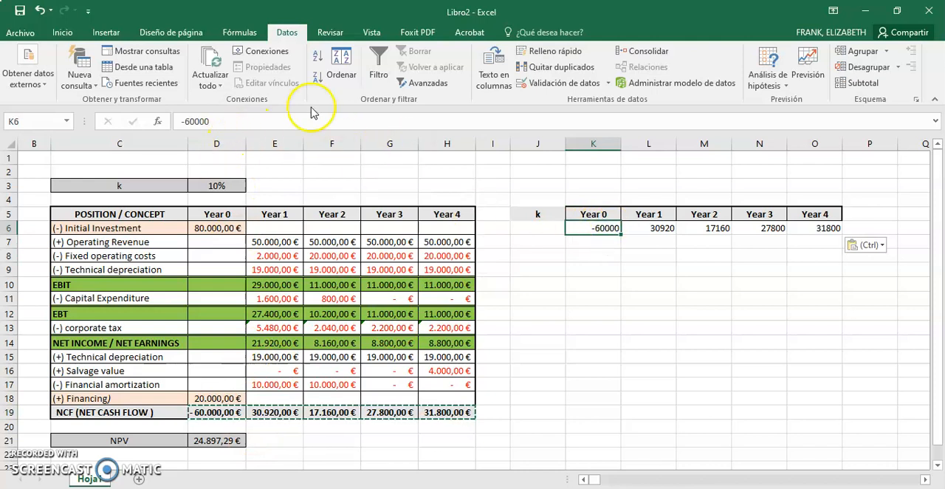
click(656, 229)
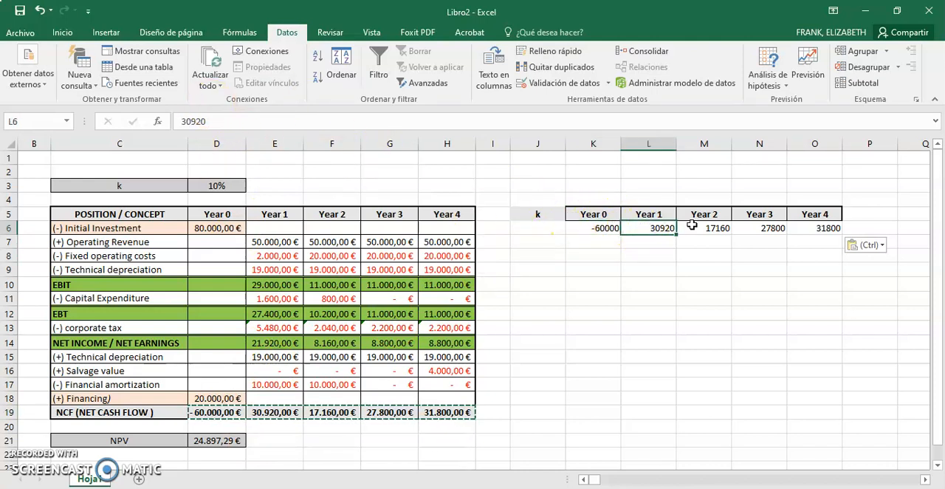
click(719, 231)
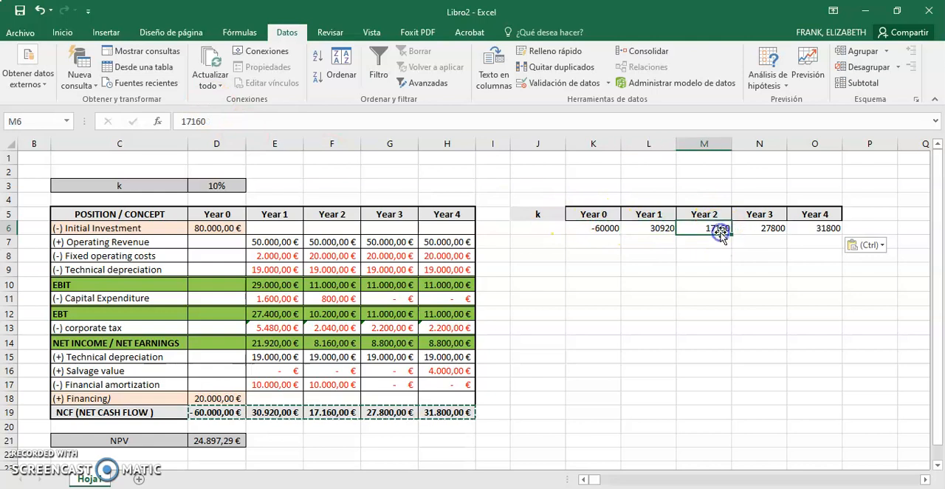
Fill the cash flow values in K6:O6 down through row 10
click(608, 229)
drag(629, 232, 834, 293)
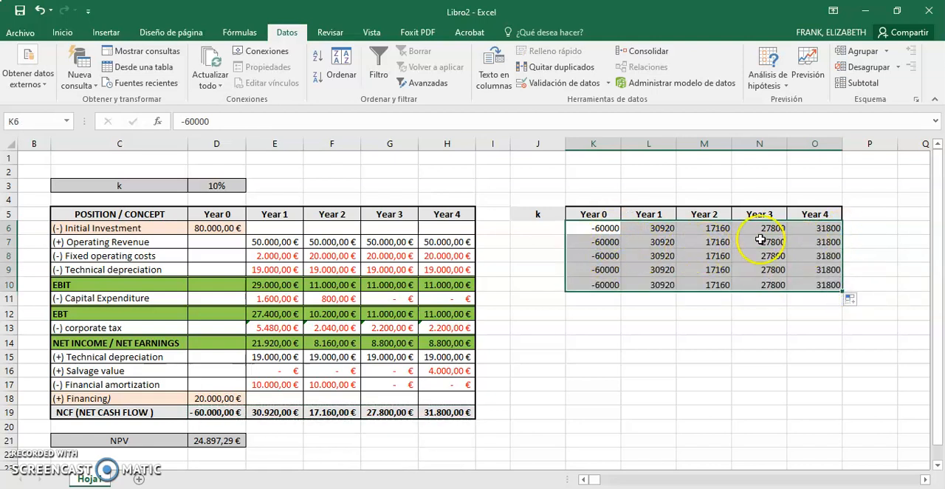
Apply an orange-yellow fill to the first Year 0 cash flow cell, K6
click(601, 228)
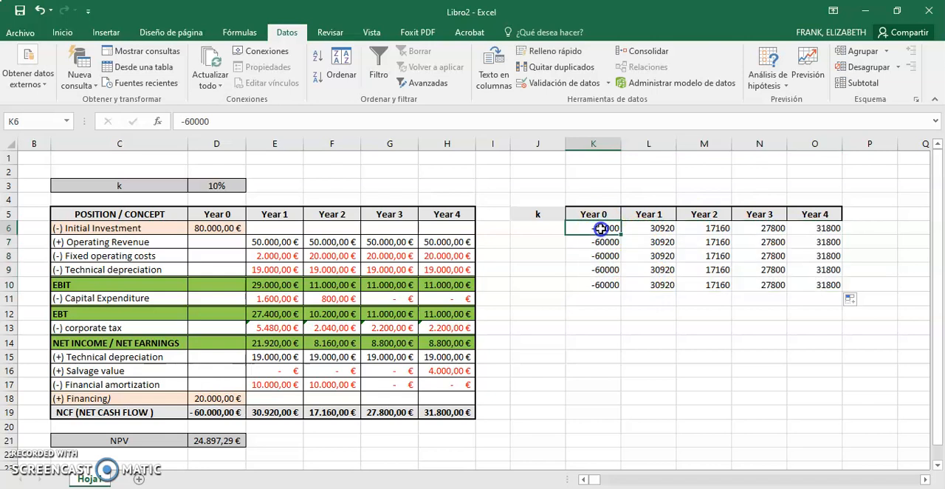
click(60, 33)
click(164, 78)
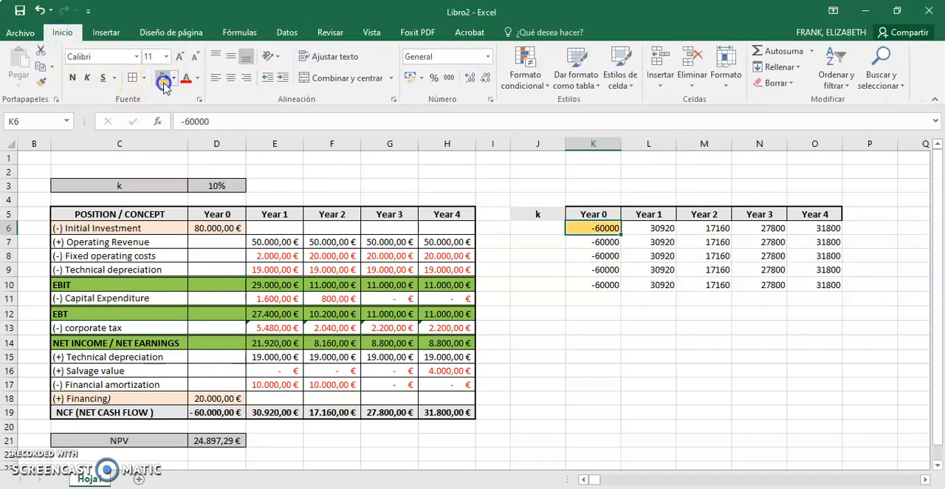
click(587, 228)
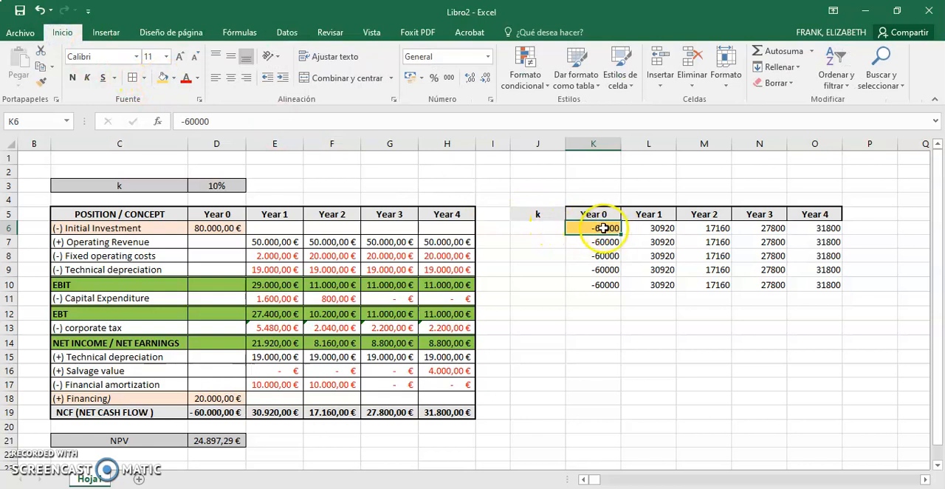
Apply the same orange-yellow fill to the diagonal cash flow cells L7, M8, N9 and O10
click(668, 247)
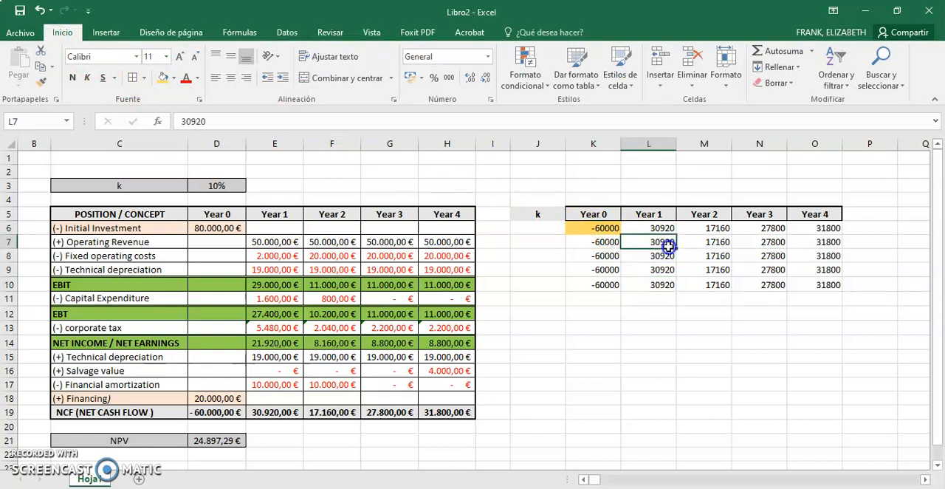
click(163, 79)
click(672, 239)
click(701, 255)
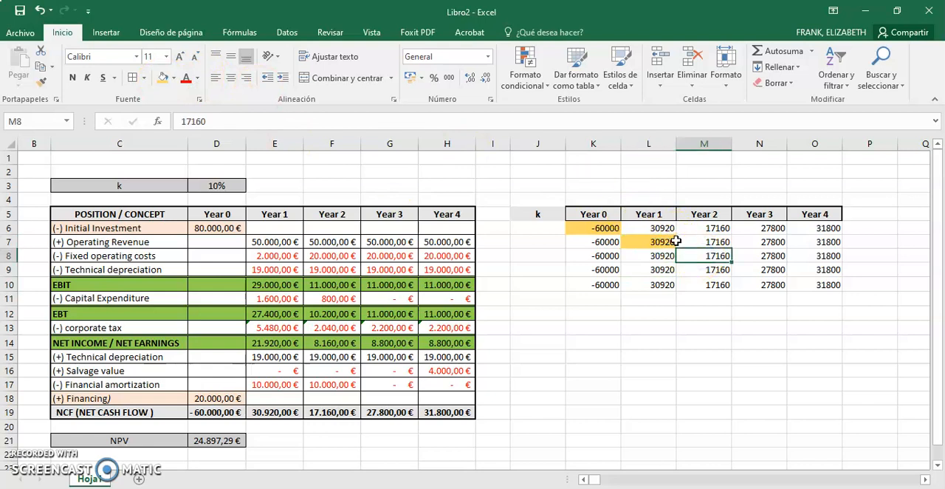
click(161, 78)
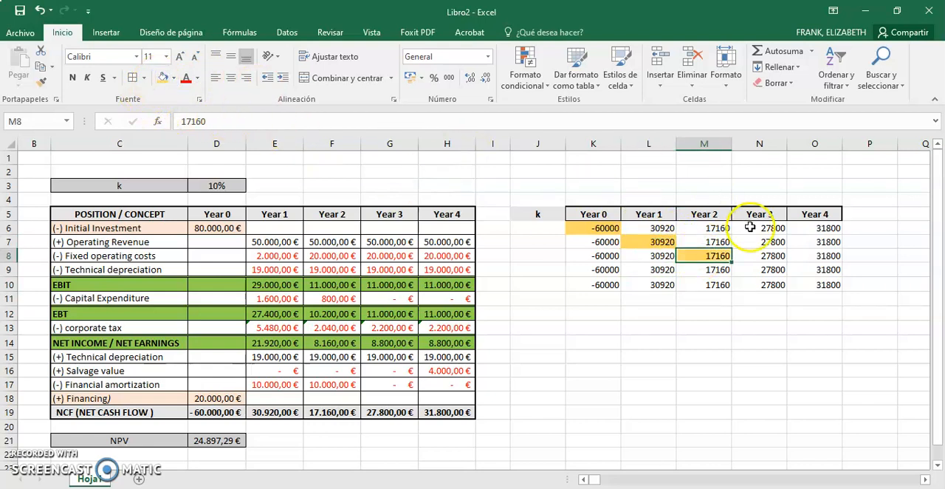
click(760, 267)
click(162, 77)
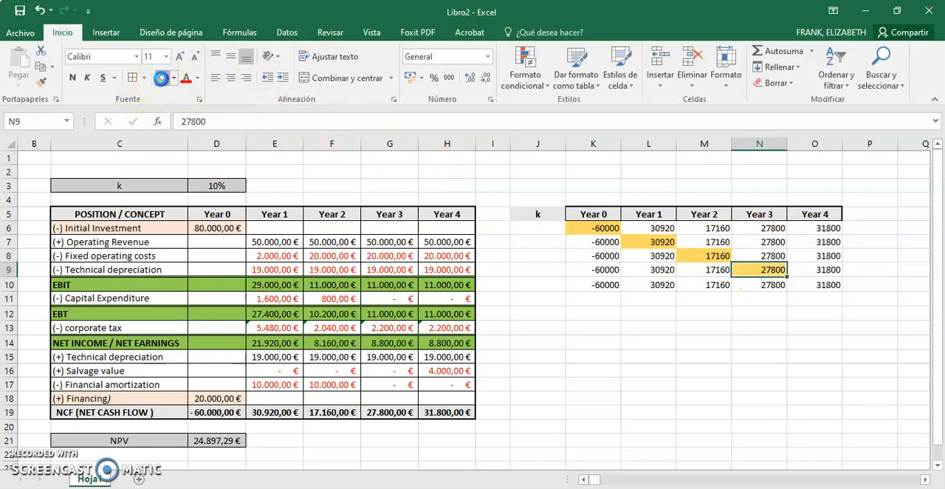
click(832, 283)
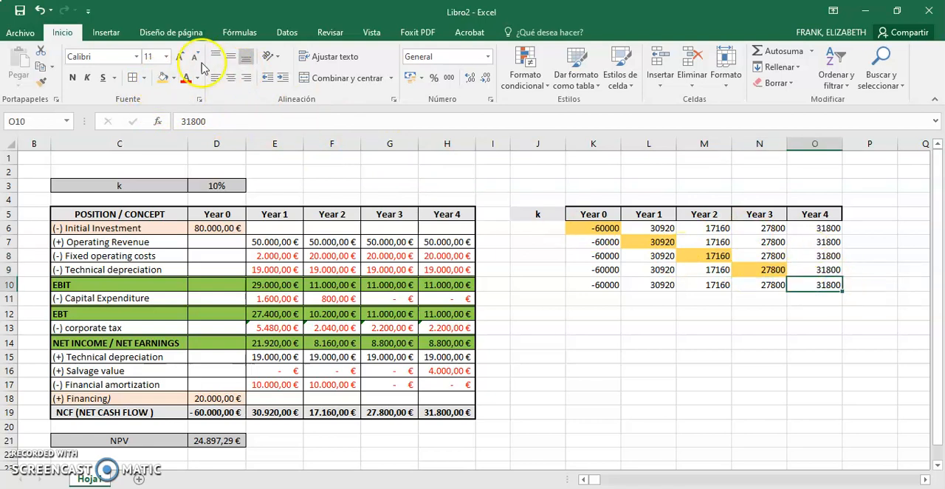
click(162, 78)
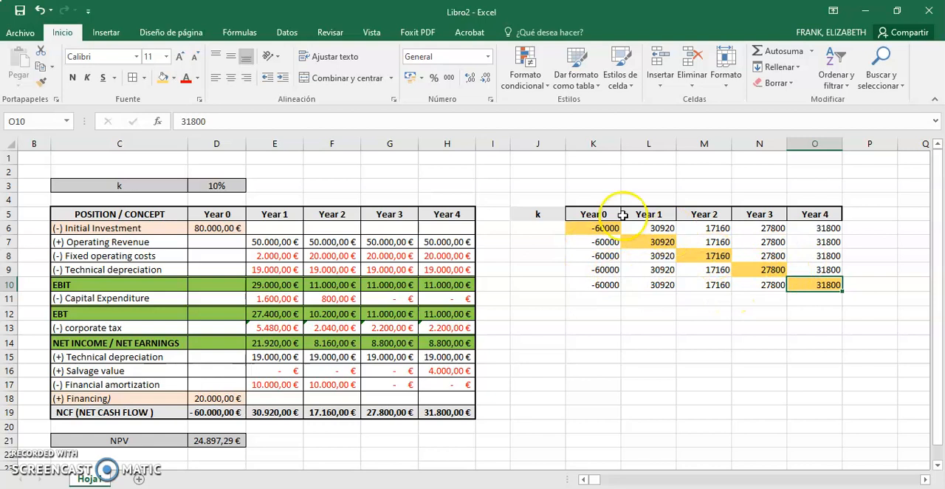
Enter a discount rate of 10% in J6 under the k heading
click(543, 228)
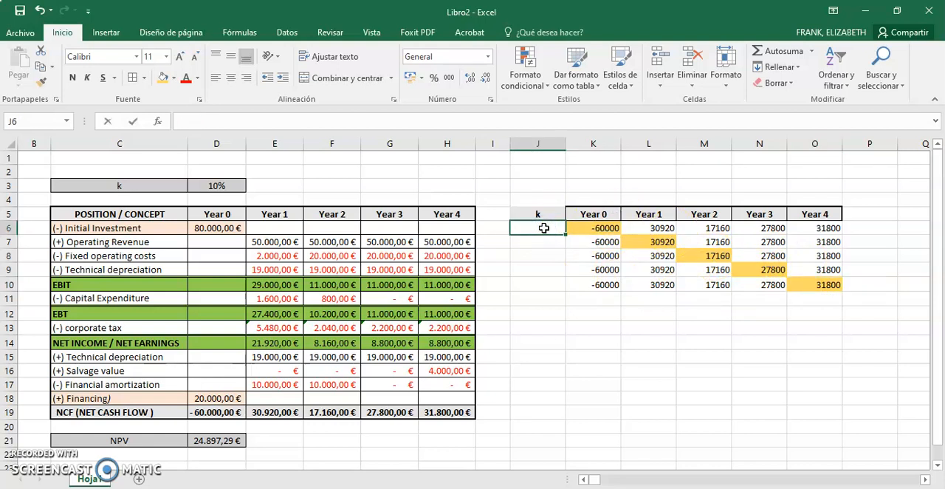
text(10)
key(Return)
Copy the discount rate in J6 to the k column cells J7 through J10
click(543, 228)
key(ctrl+c)
key(Down)
key(ctrl+v)
key(Down)
key(ctrl+v)
key(Down)
key(ctrl+v)
key(Down)
key(ctrl+v)
key(Right)
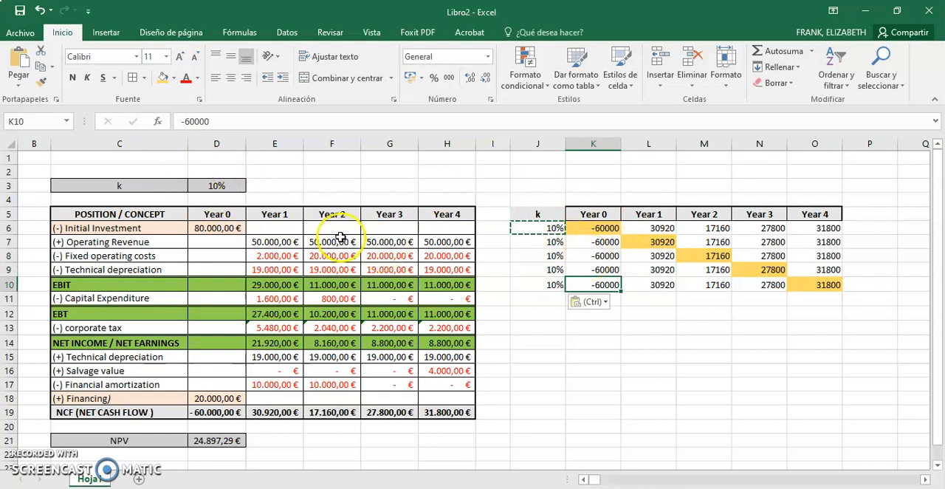
Add the column heading NPV in P5, beside the Year 4 heading
click(874, 230)
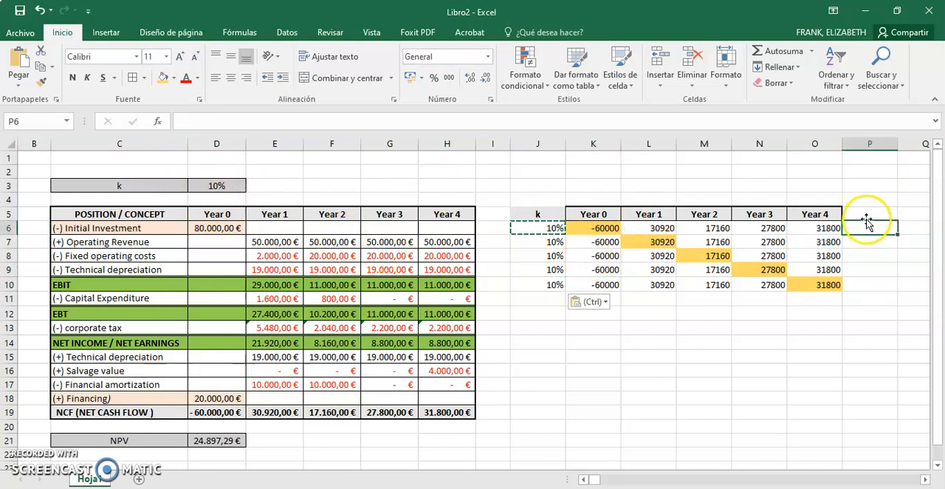
click(866, 213)
text(NPV)
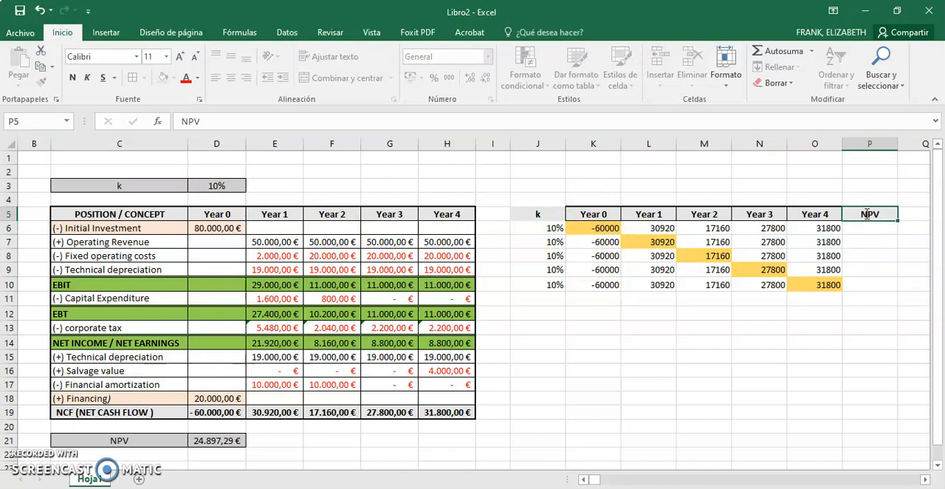
key(Return)
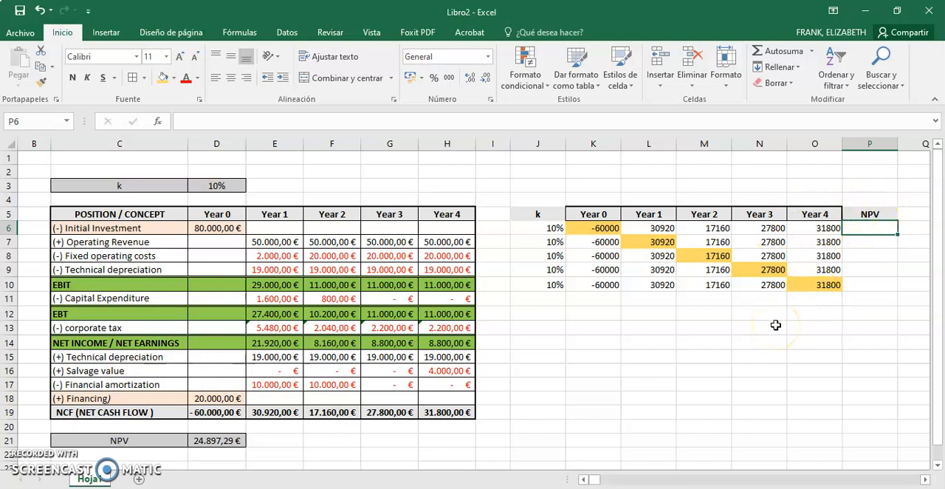
Insert the VNA function in P6 with J6 as the rate and L6:O6 as the values
click(876, 227)
click(866, 228)
text(=)
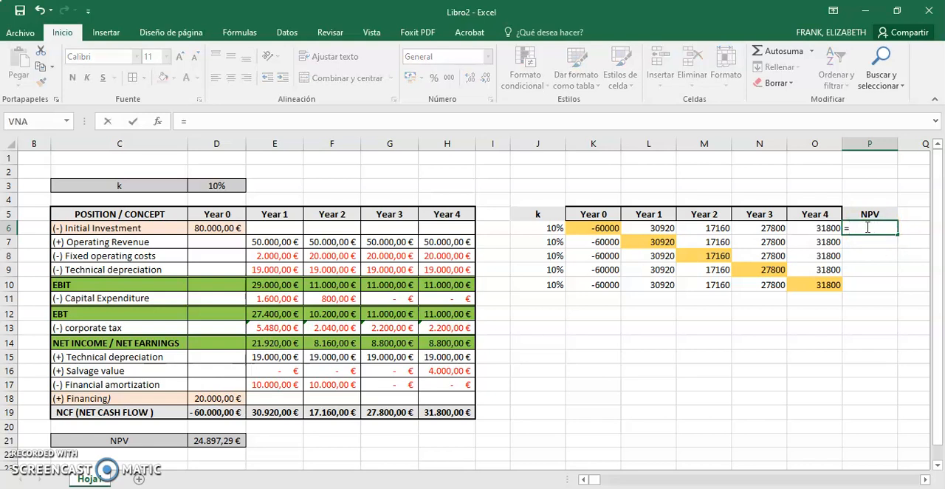
click(157, 121)
click(424, 210)
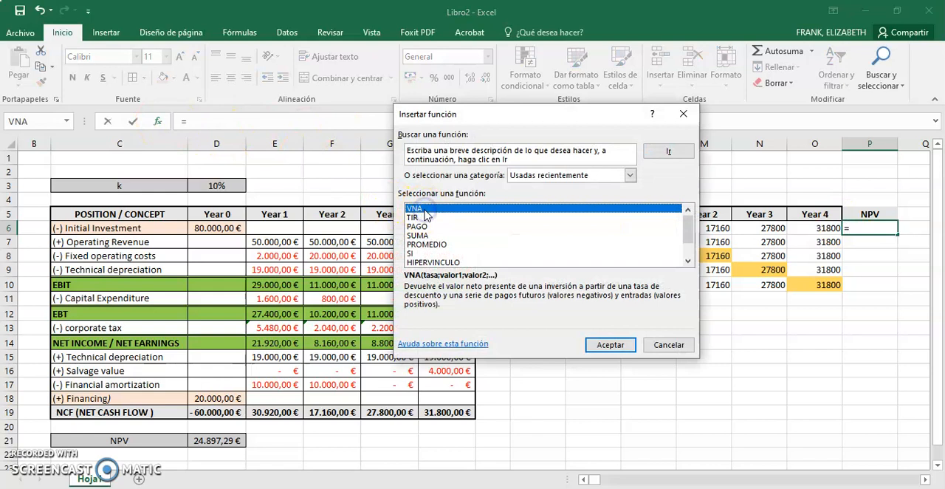
click(609, 345)
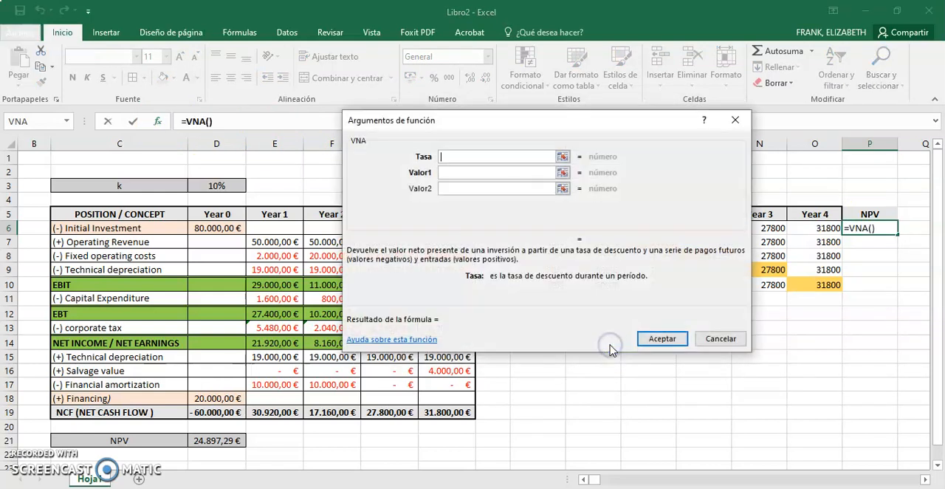
drag(514, 118, 257, 202)
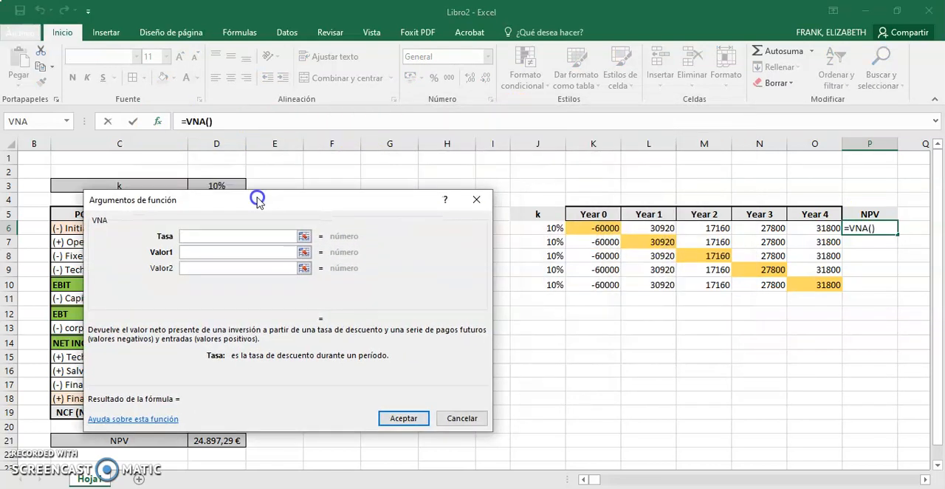
click(541, 225)
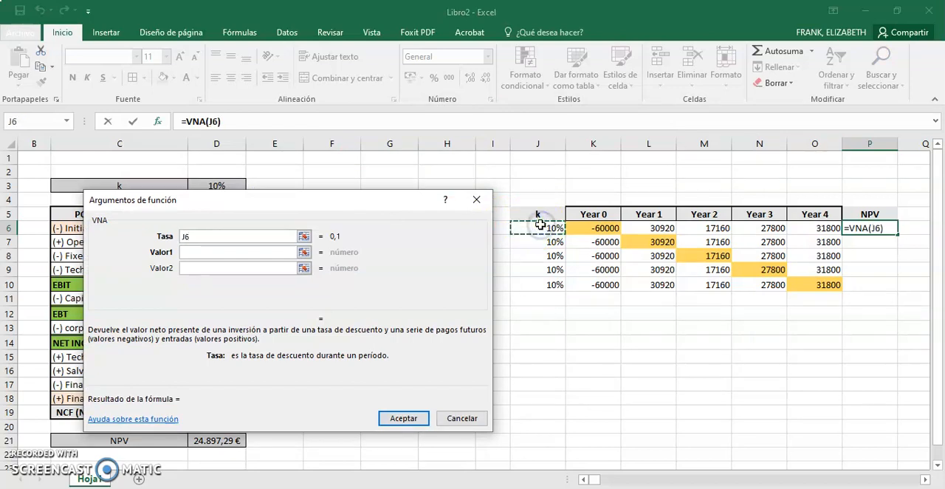
click(202, 251)
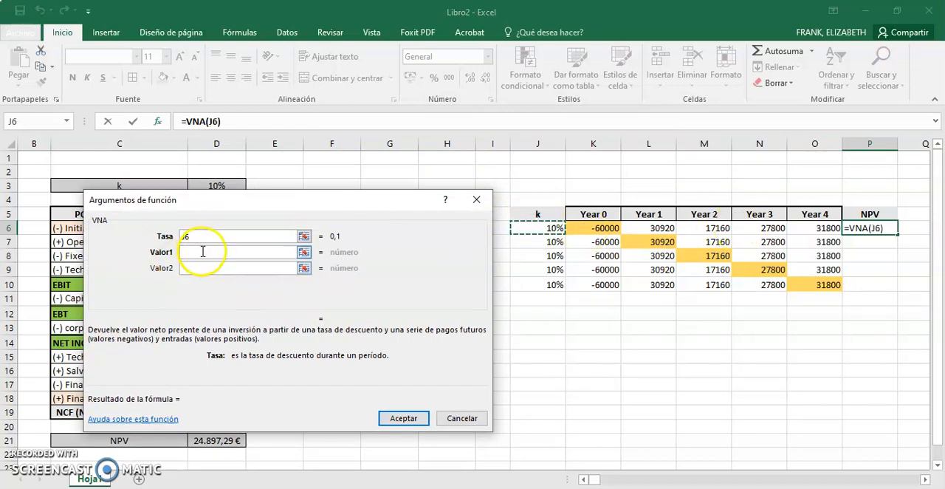
drag(647, 223, 810, 225)
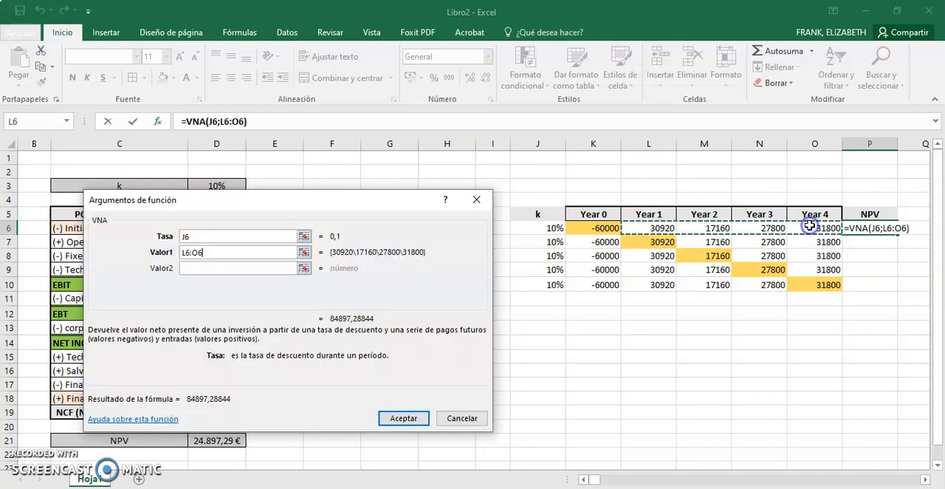
click(411, 417)
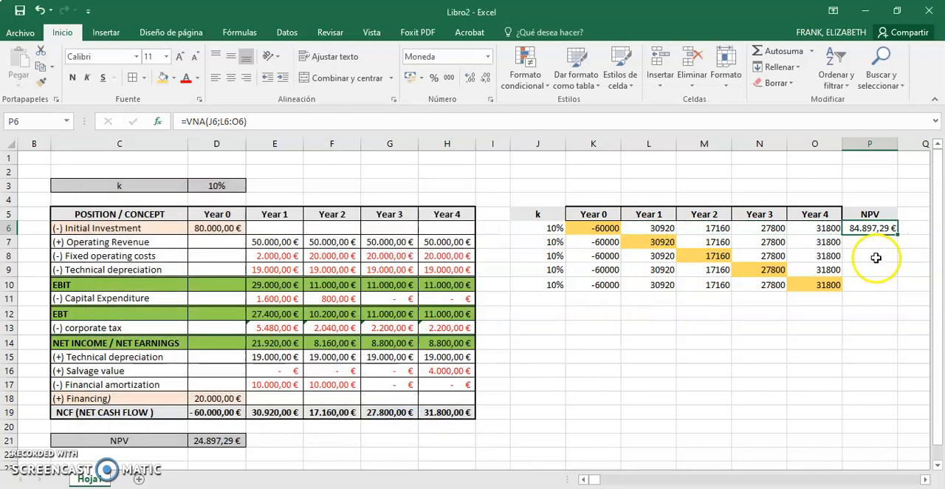
Add the Year 0 cash flow K6 to the formula in P6 and fill it down through P10
click(311, 123)
text(+)
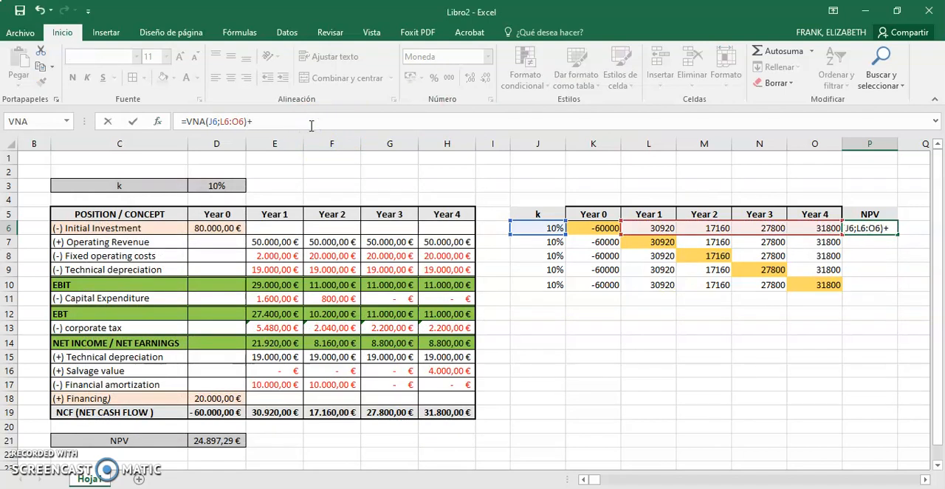
click(595, 226)
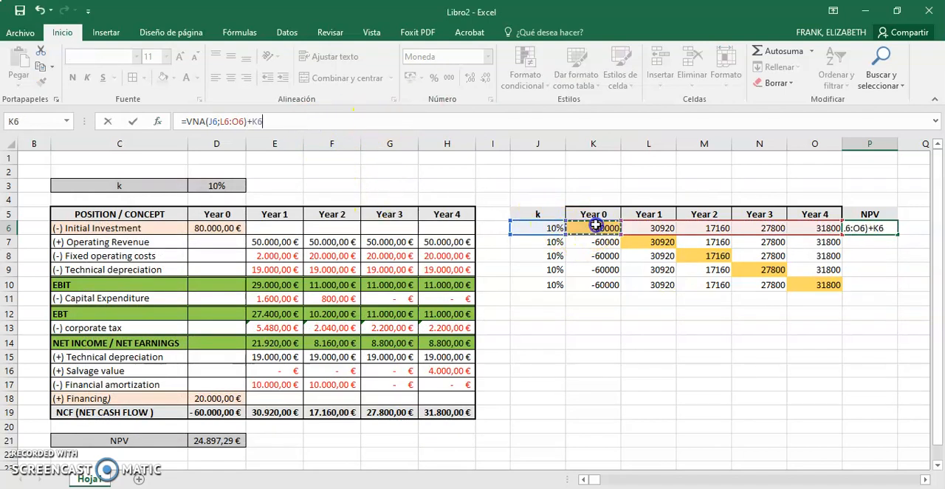
key(Return)
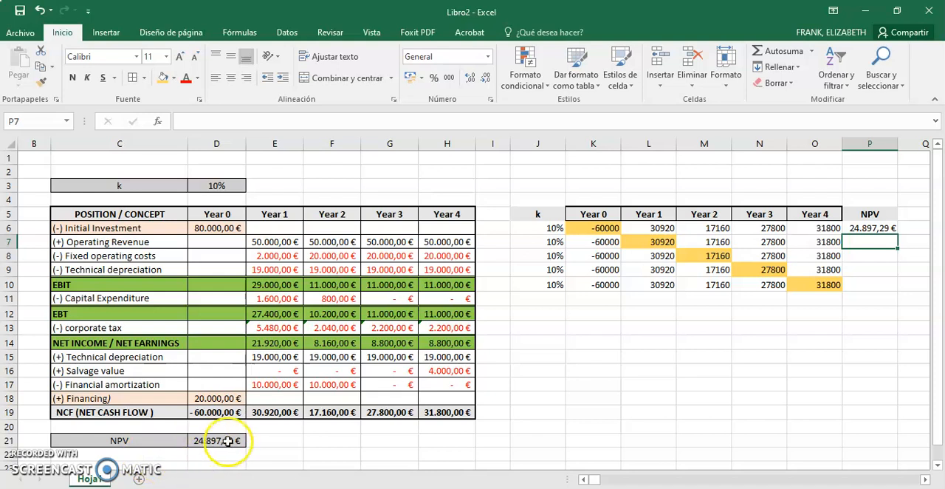
click(894, 230)
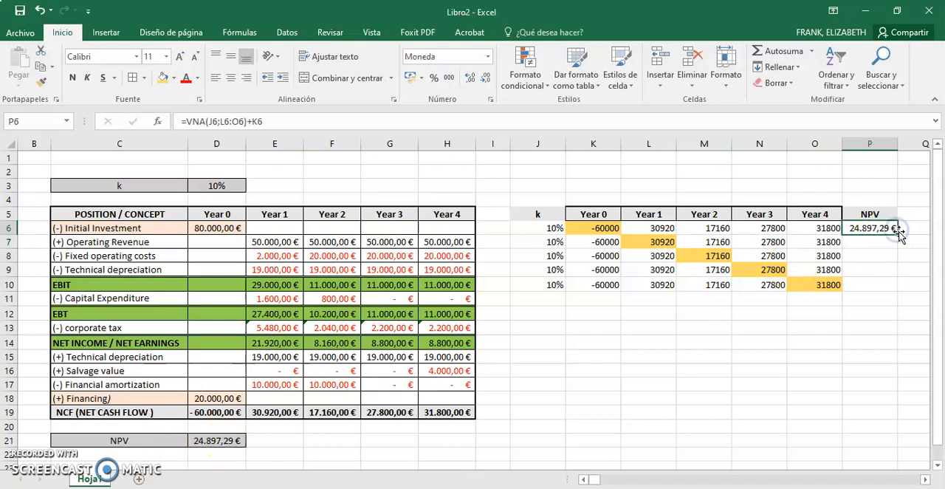
drag(895, 234, 889, 295)
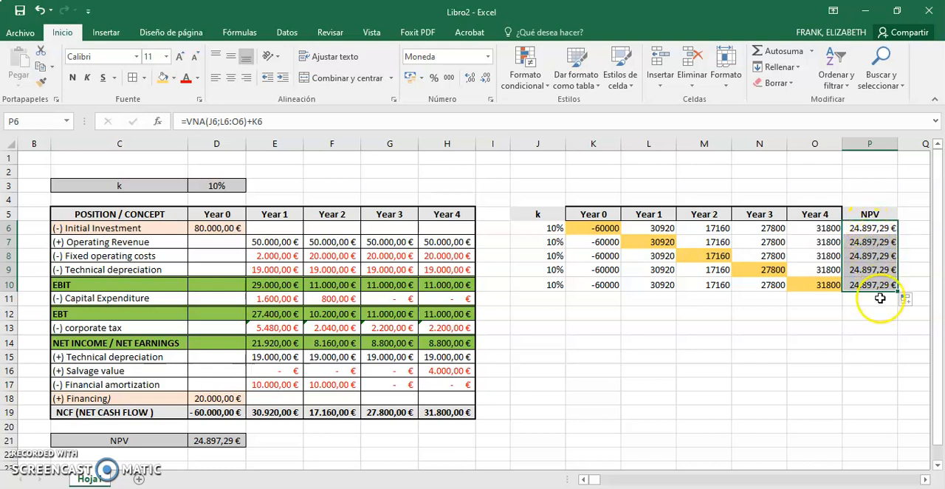
Goal-seek the NPV in P6 to 0 by changing the Year 0 cash flow in K6, and keep the solution
click(863, 228)
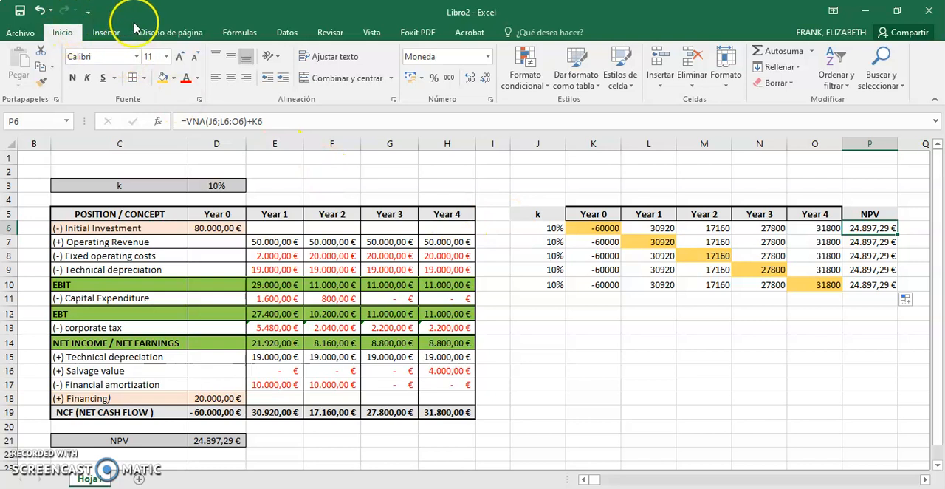
click(287, 33)
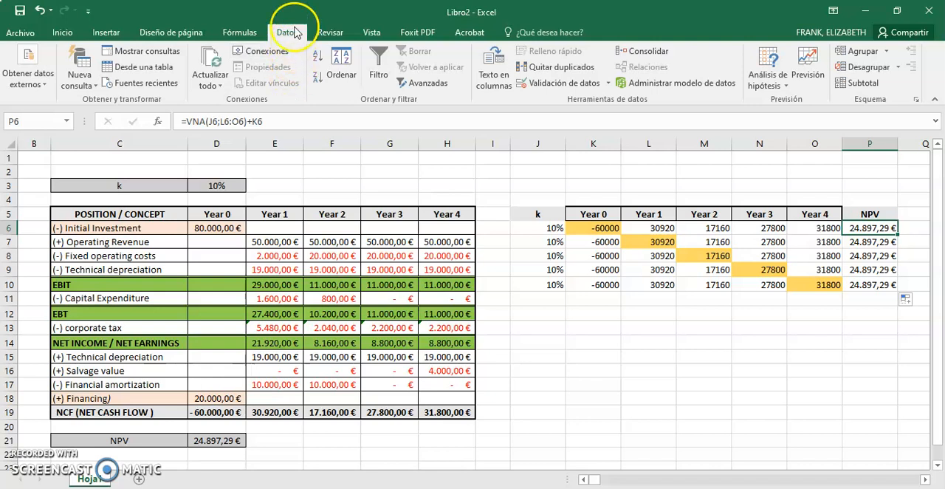
click(769, 82)
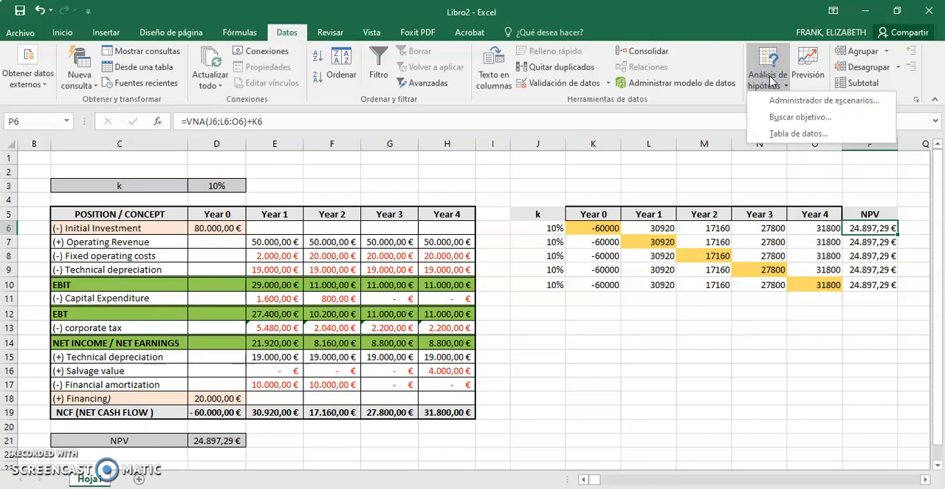
click(769, 77)
click(769, 78)
click(772, 87)
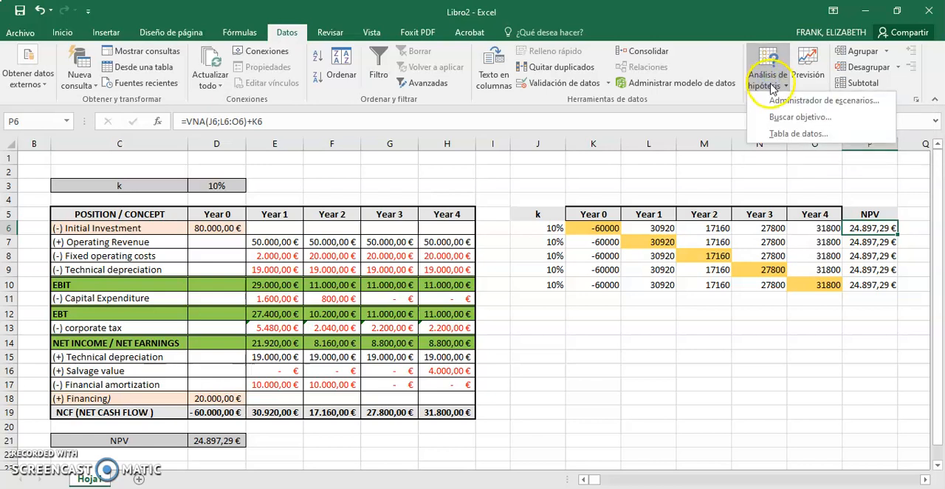
click(794, 118)
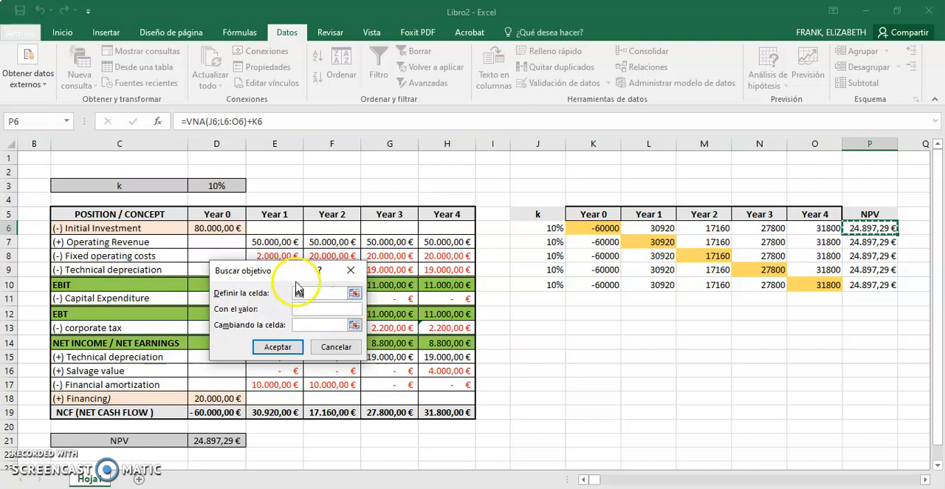
drag(300, 270, 434, 220)
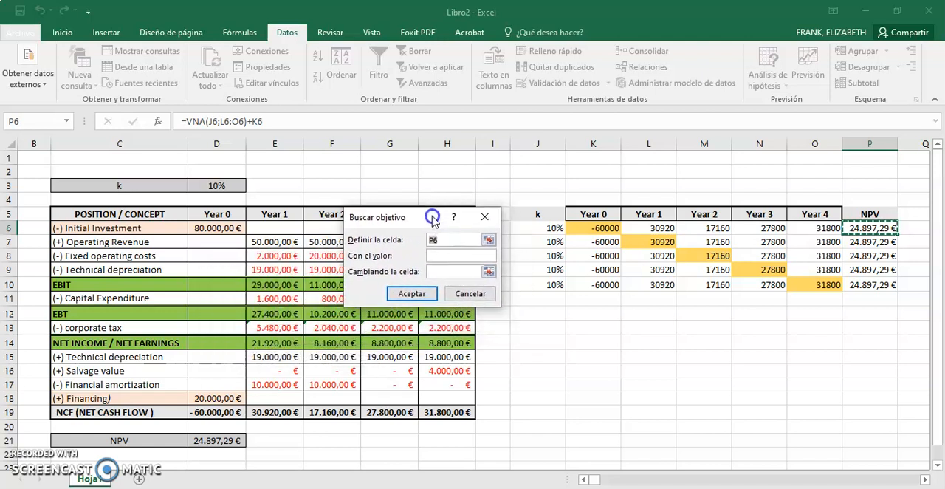
click(867, 228)
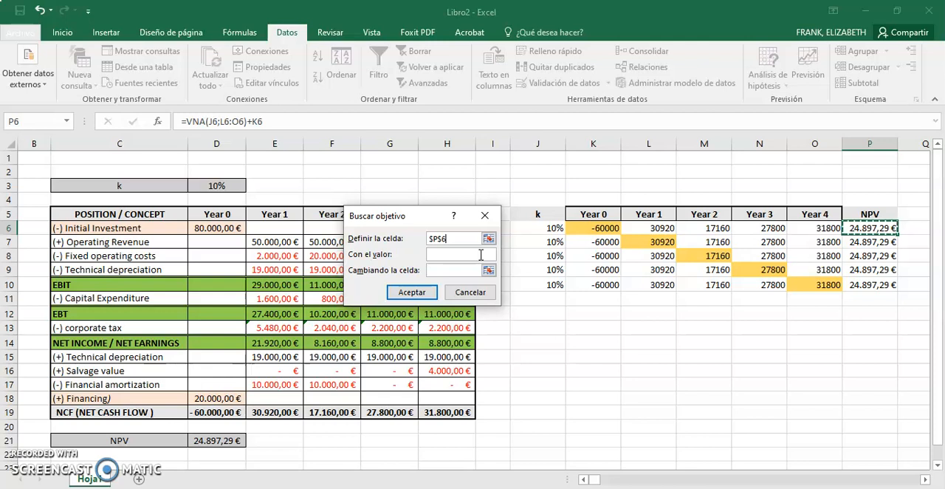
click(472, 254)
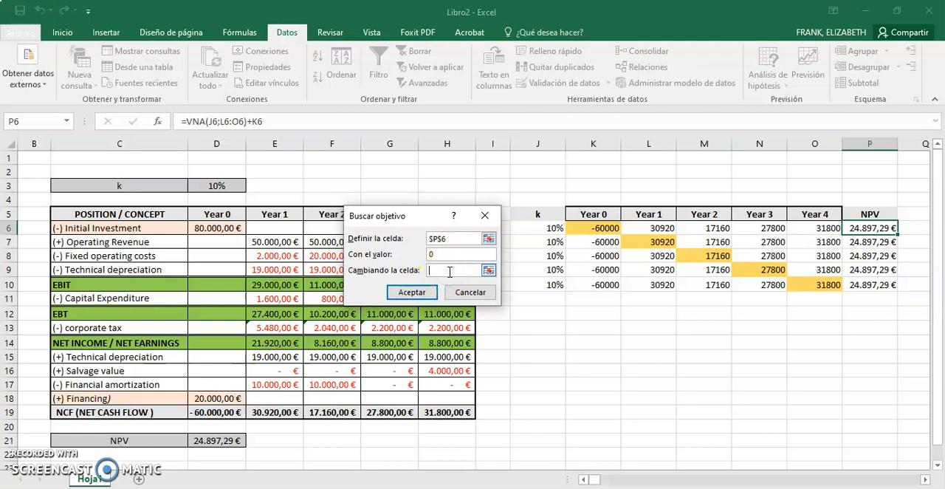
click(580, 228)
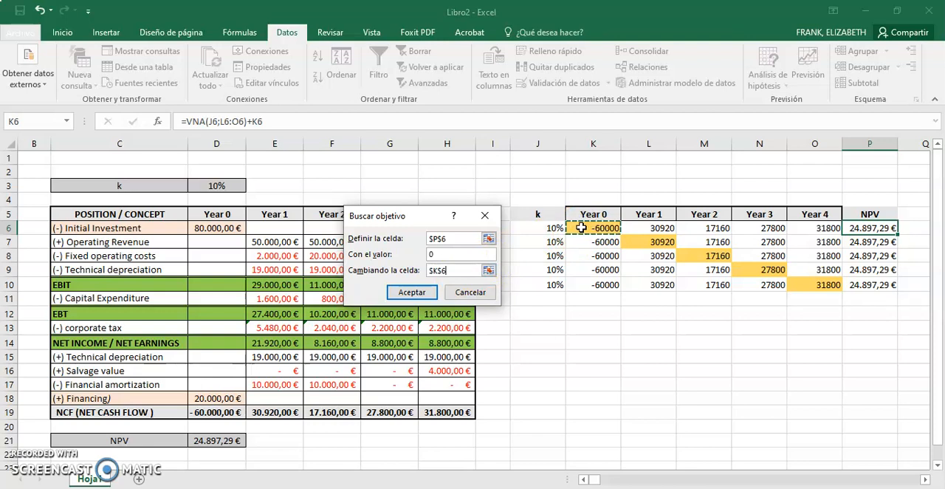
click(412, 291)
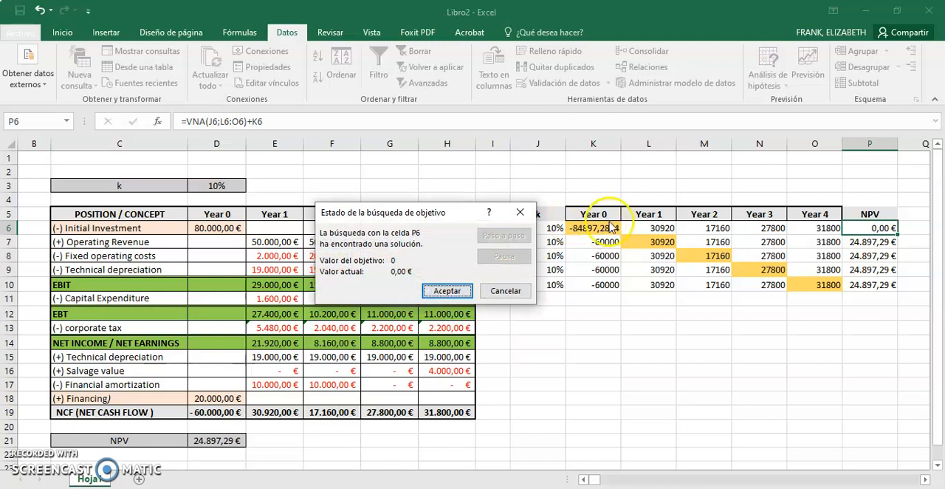
click(446, 290)
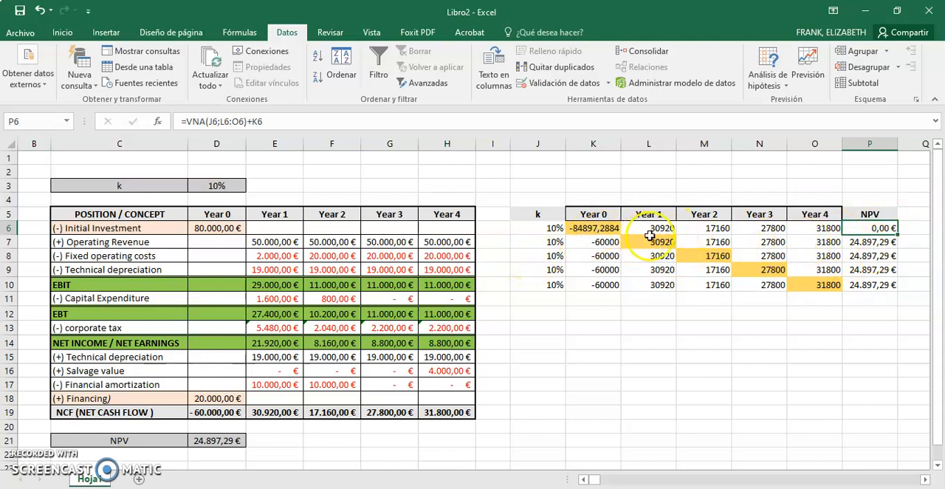
Goal-seek the NPV in P7 to 0 by changing the Year 1 cash flow in L7, and keep the solution
click(860, 244)
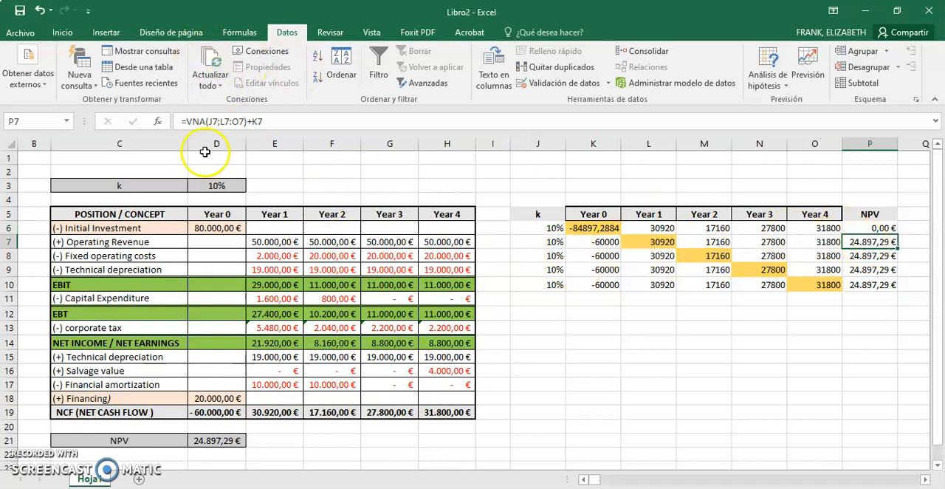
click(287, 34)
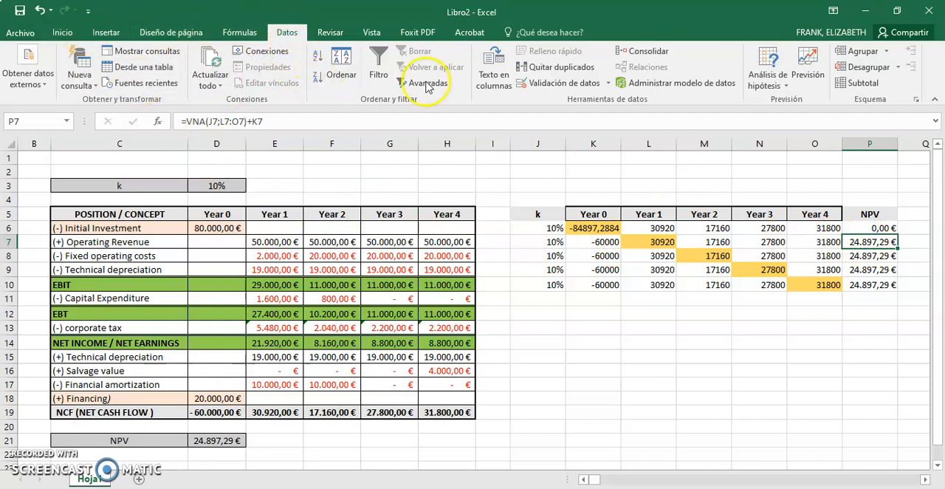
click(761, 66)
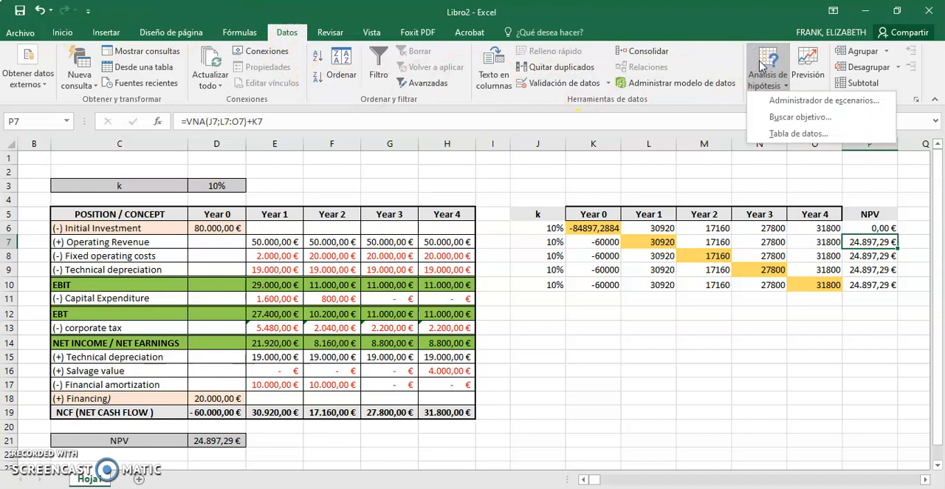
click(810, 118)
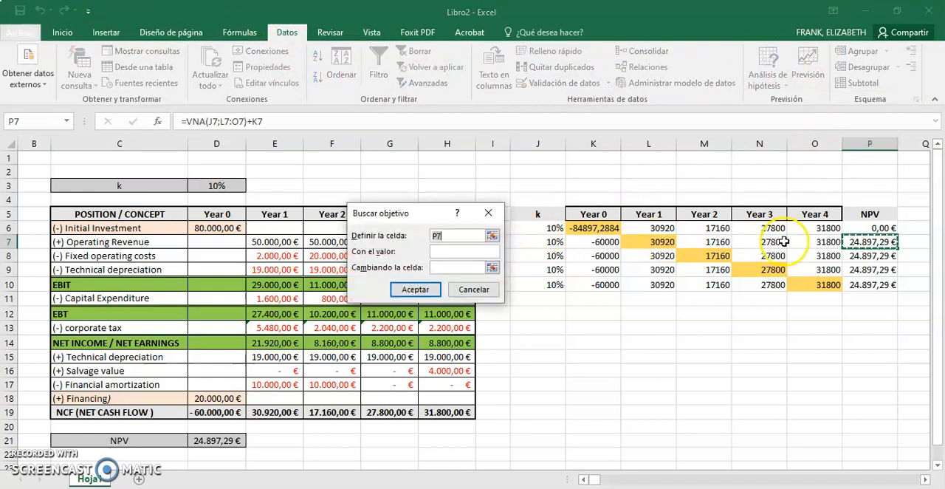
click(468, 251)
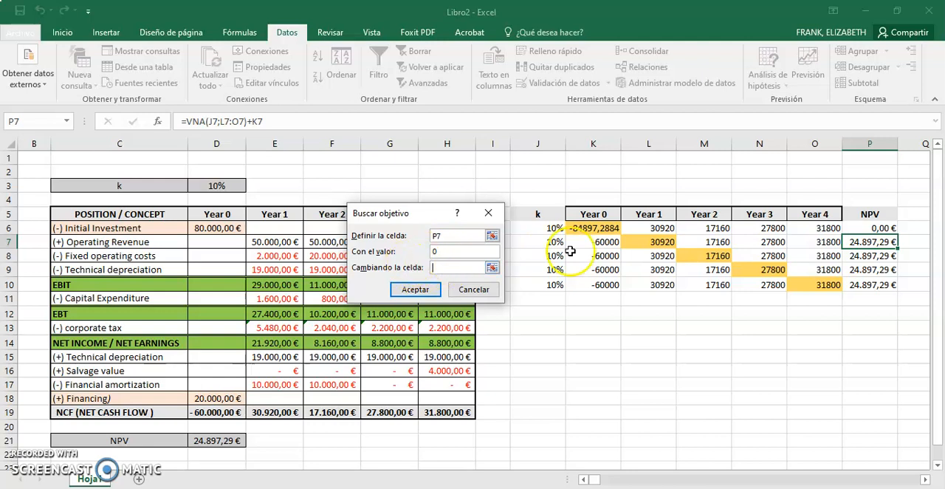
click(657, 242)
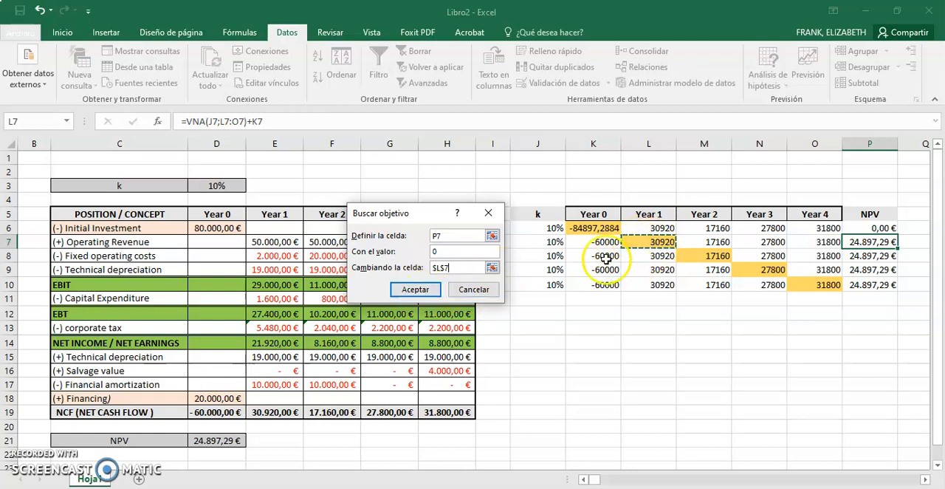
click(402, 289)
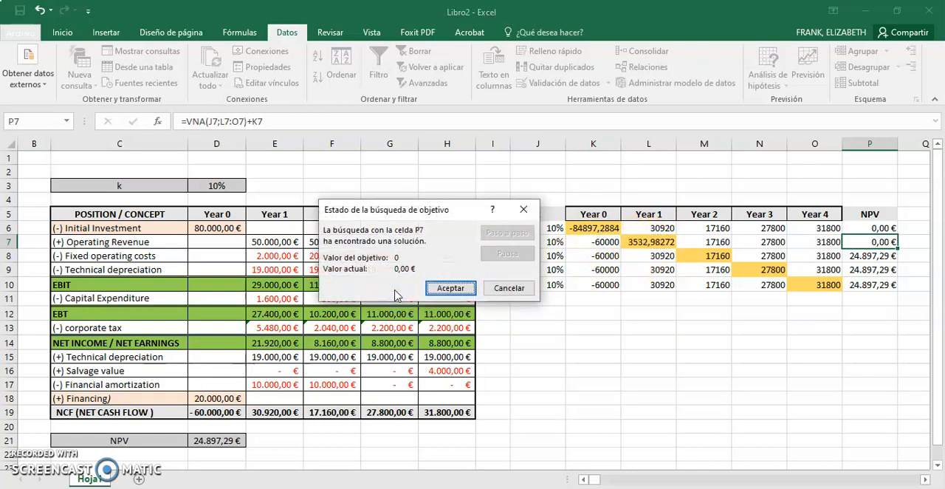
click(450, 288)
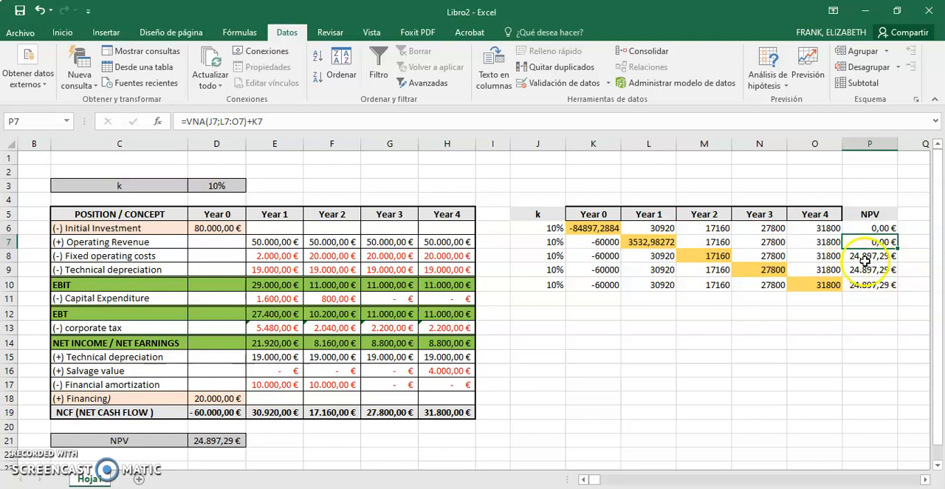
Goal-seek the NPV in P10 to 0 by changing the Year 4 cash flow in O10, and keep the solution
click(876, 285)
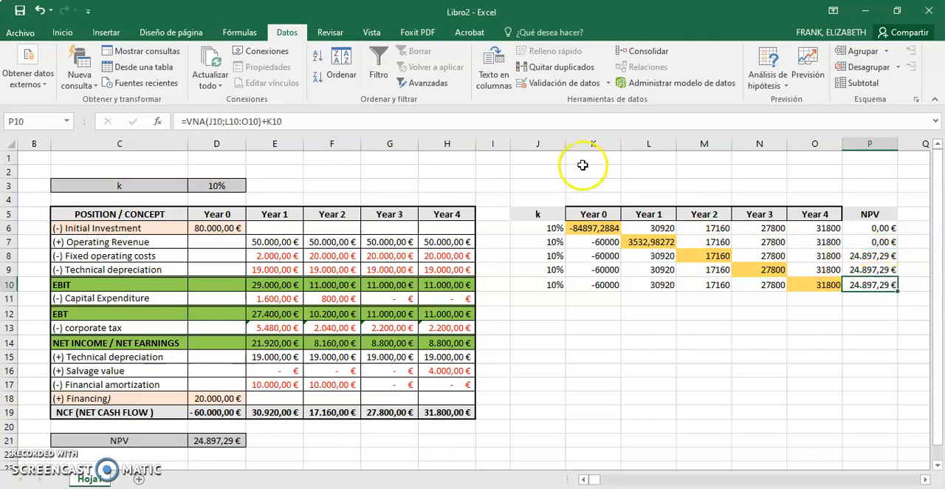
click(769, 79)
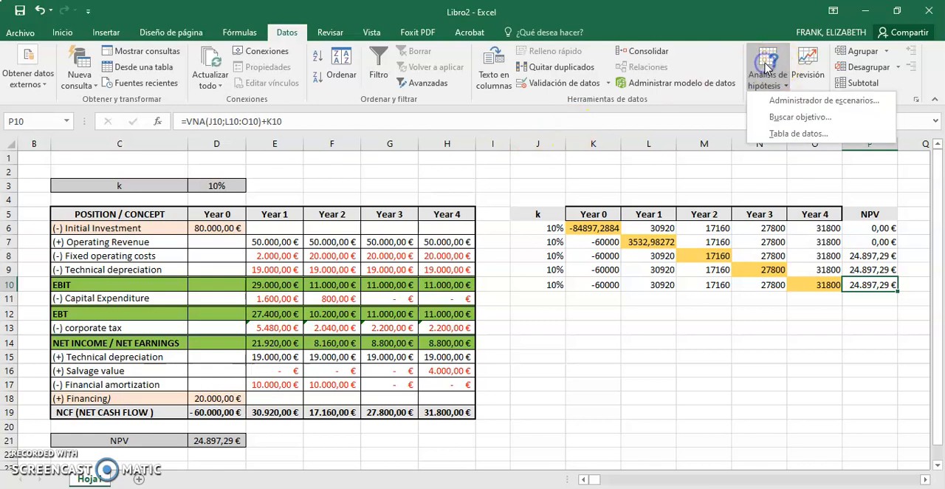
click(778, 118)
click(466, 251)
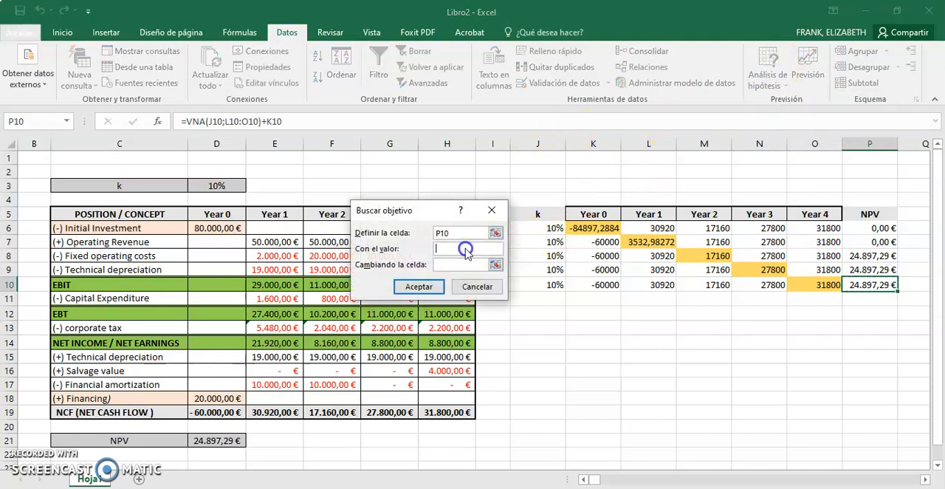
text(0)
click(465, 264)
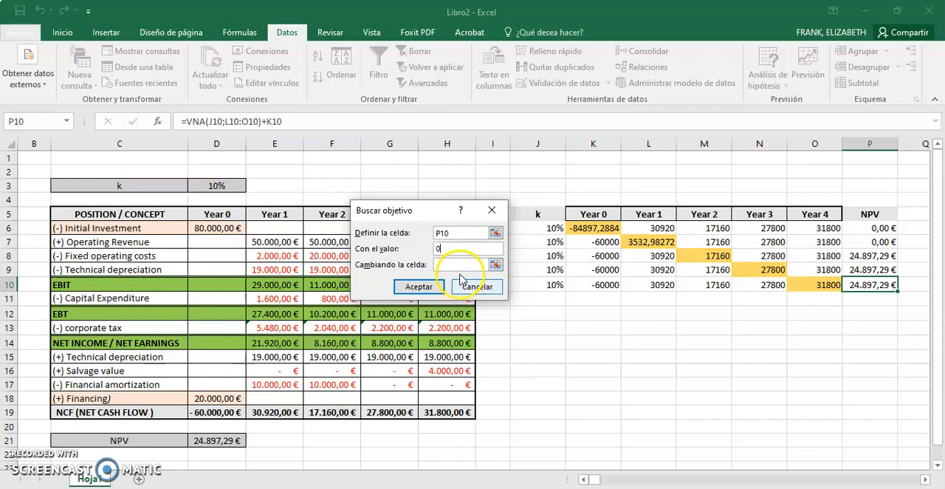
click(808, 285)
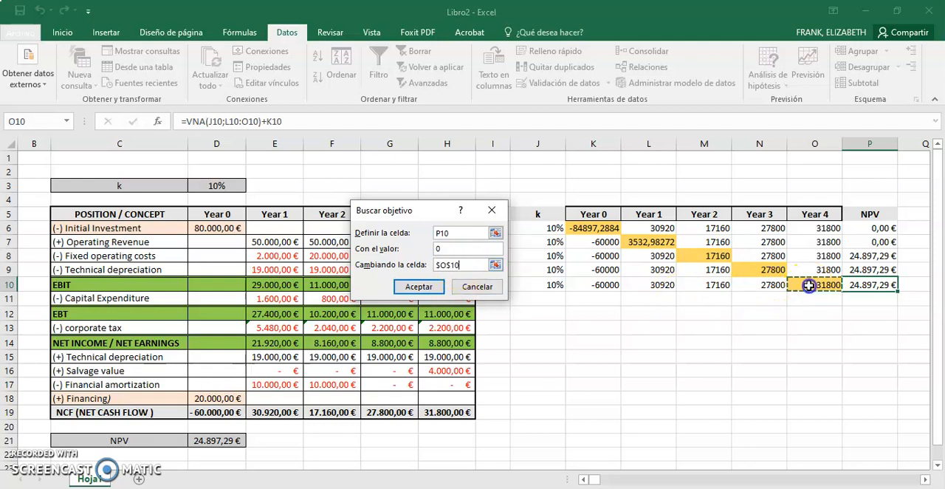
click(419, 286)
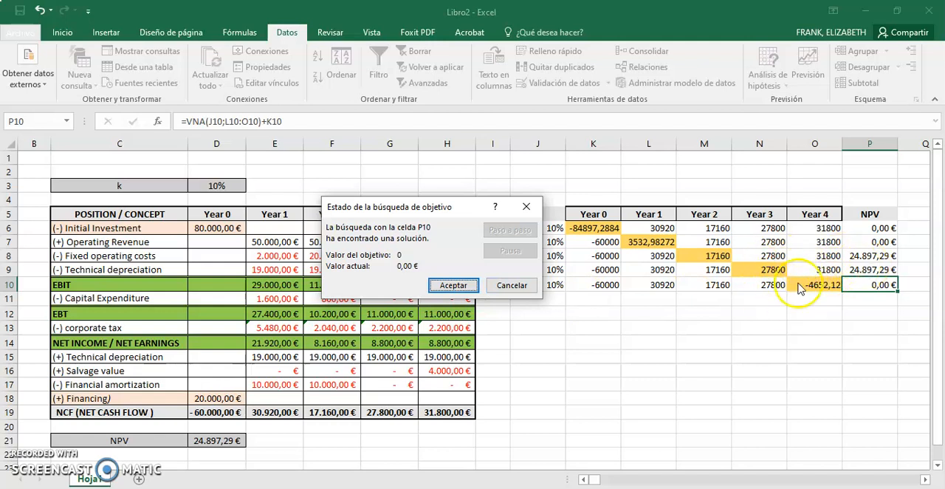
click(454, 285)
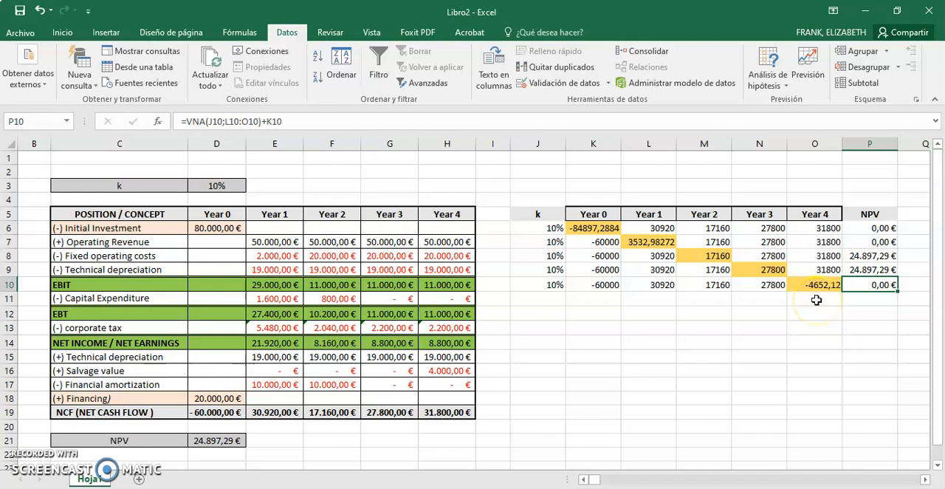
Goal-seek the NPV in P8 to 1000 by changing the Year 2 cash flow in M8, and keep the solution
click(871, 255)
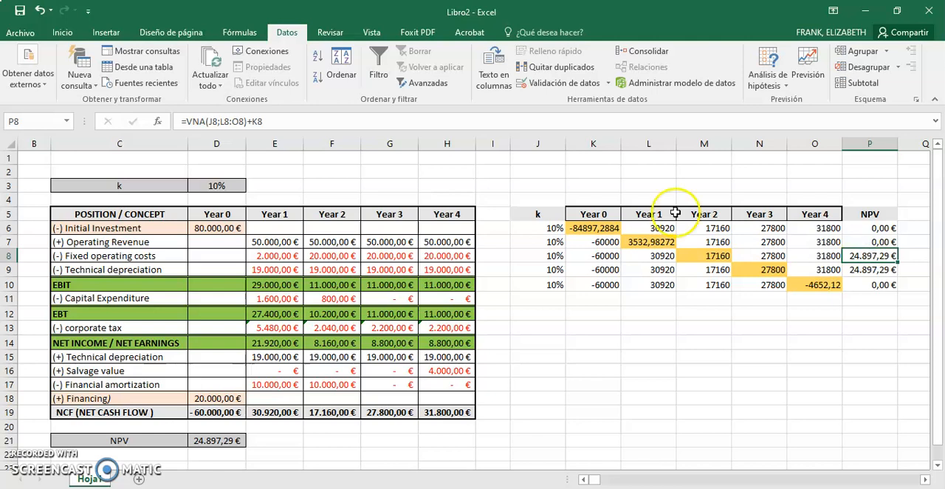
click(768, 66)
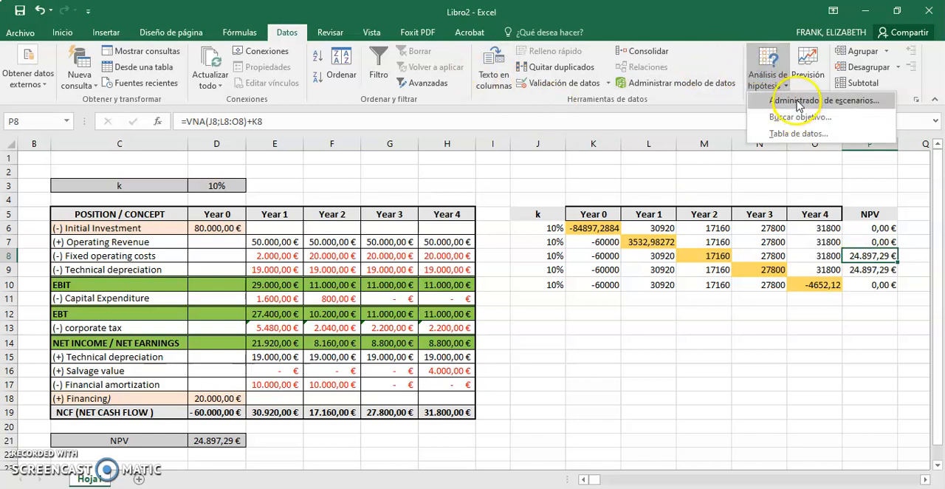
click(805, 117)
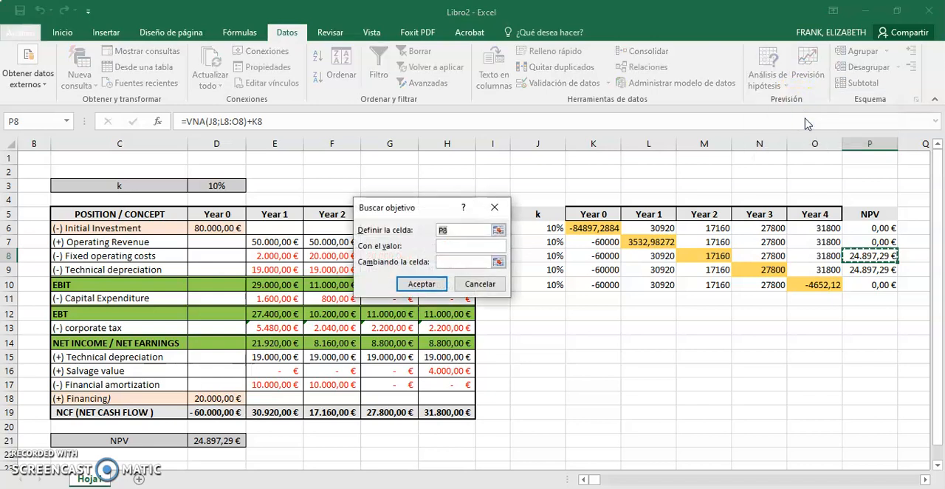
click(457, 248)
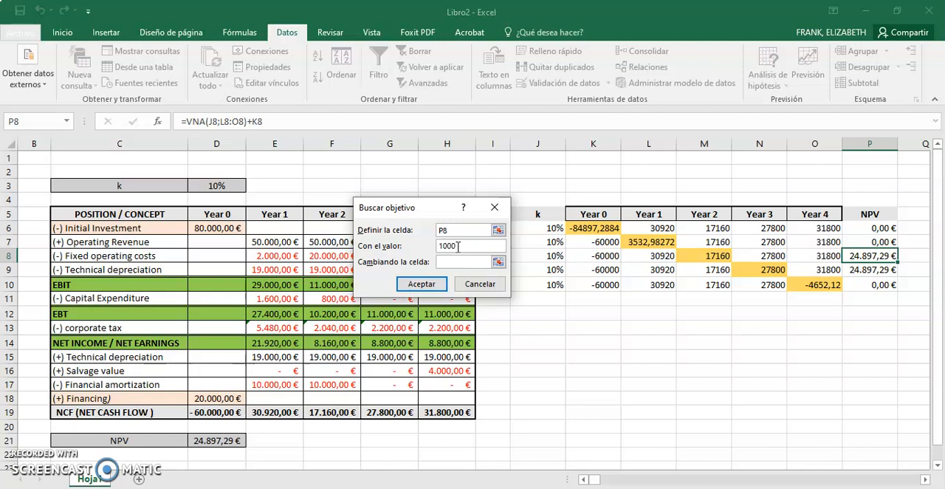
click(419, 284)
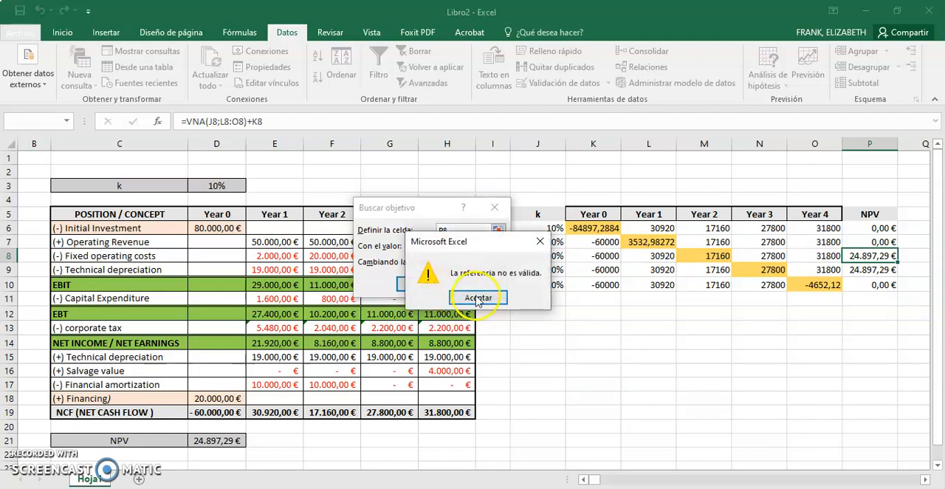
click(478, 298)
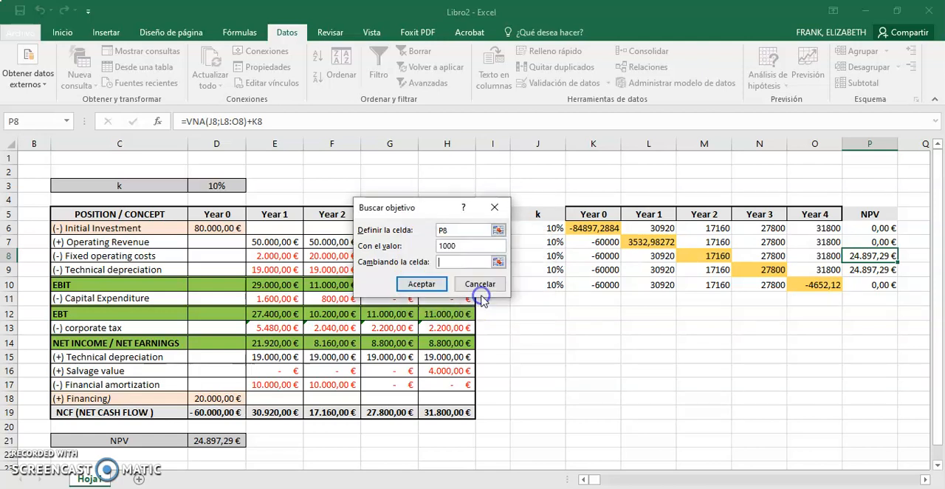
click(719, 256)
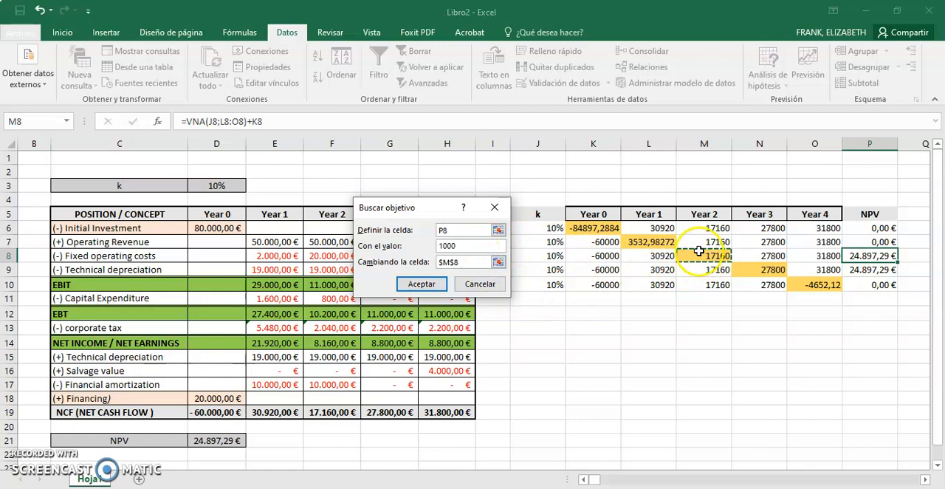
click(421, 285)
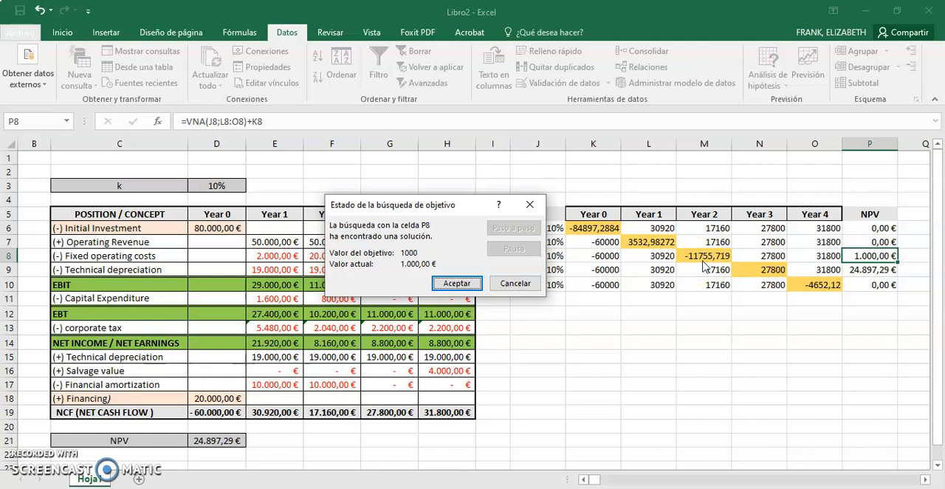
click(457, 284)
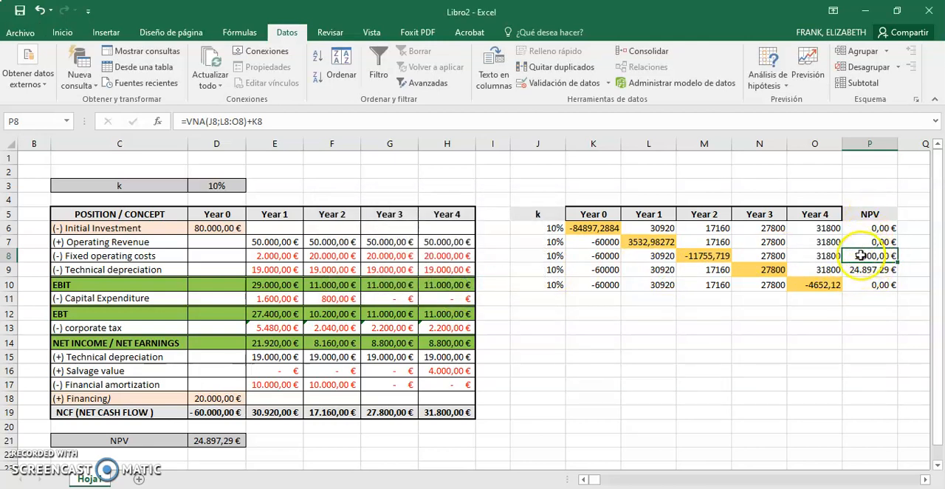
Apply all borders to the goal-seek table in J5:P10
drag(541, 220, 875, 281)
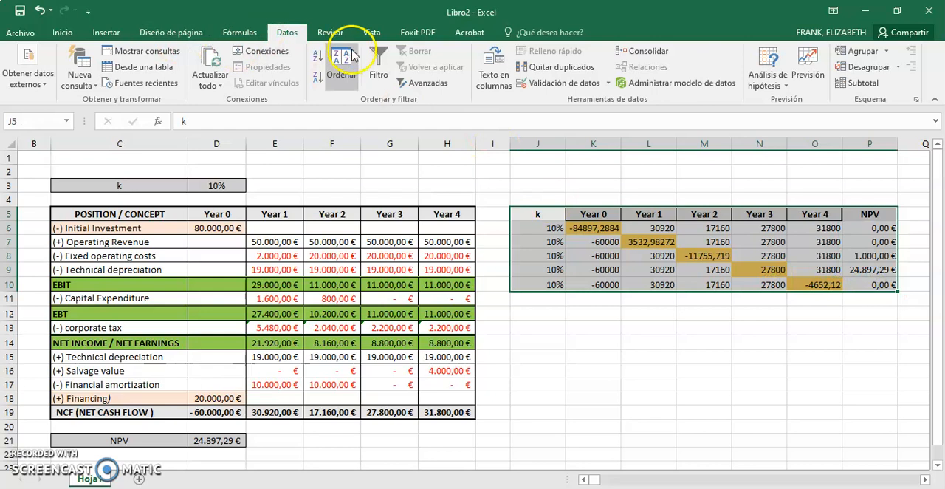
click(62, 33)
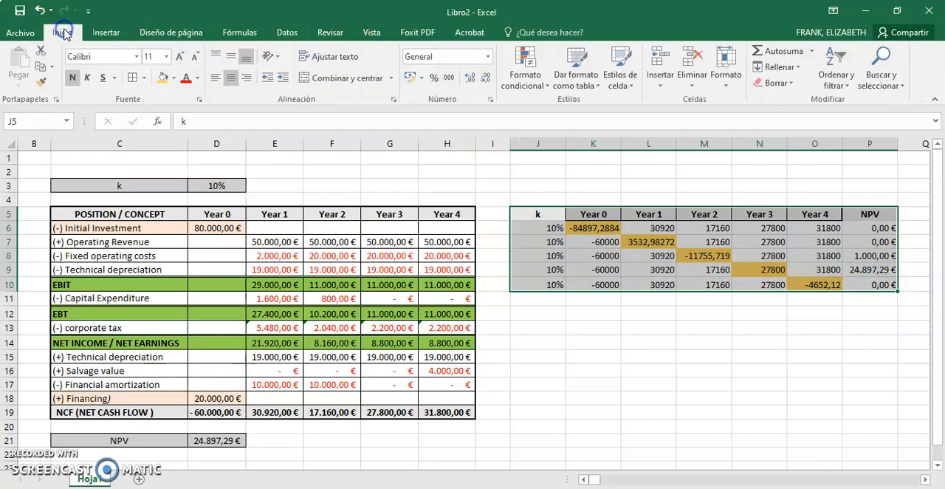
click(134, 79)
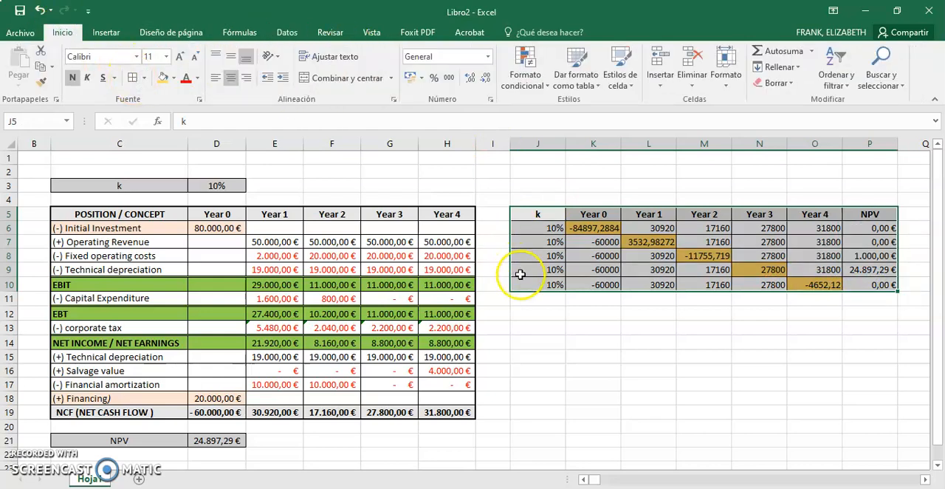
click(552, 326)
Format the cash flows in K6:O10 as euro accounting values
mouse_move(593, 229)
mouse_down()
mouse_move(718, 301)
mouse_move(829, 272)
mouse_move(875, 274)
mouse_move(839, 281)
mouse_up()
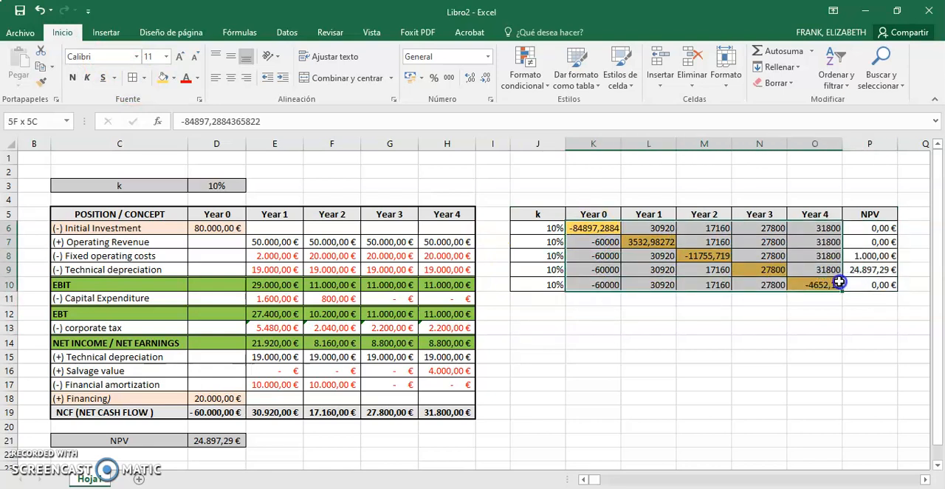
click(412, 77)
click(589, 295)
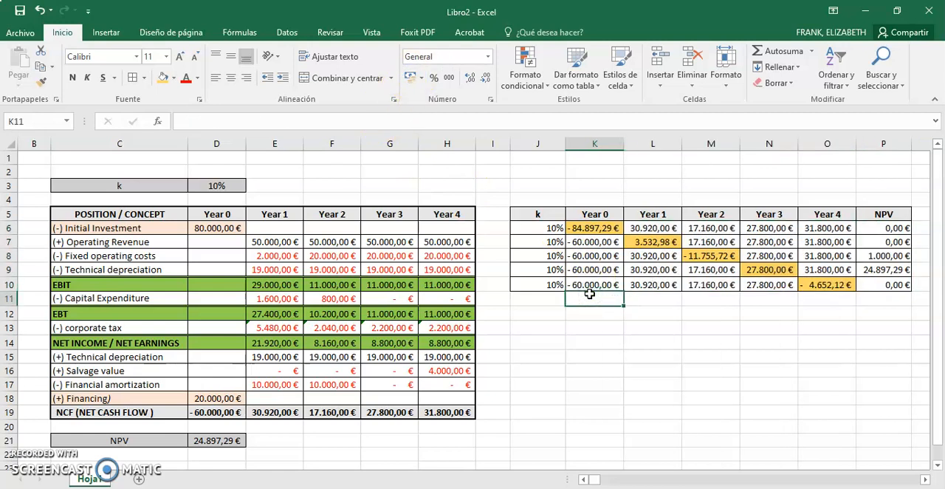
Format the cash flows in K6:O10 as euro currency with two decimals and red negative numbers with a minus sign
drag(585, 228, 837, 284)
right_click(824, 271)
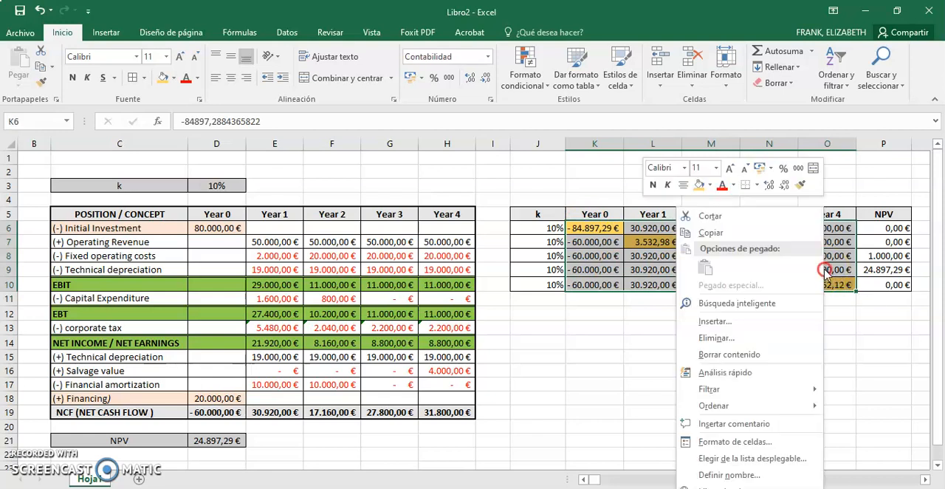
click(751, 443)
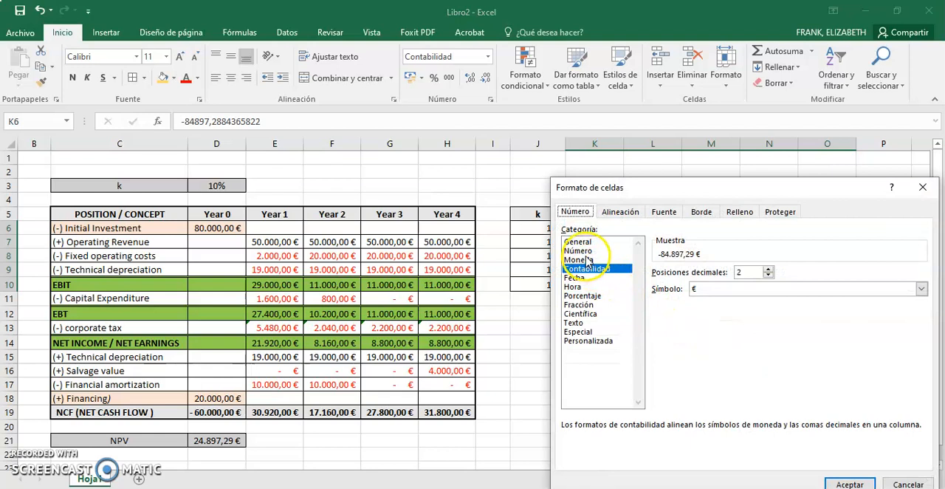
click(587, 260)
click(673, 342)
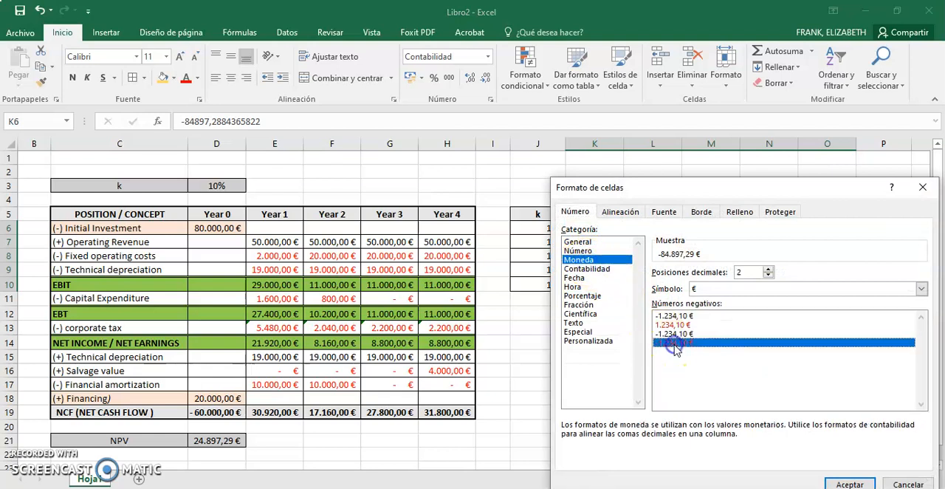
click(836, 482)
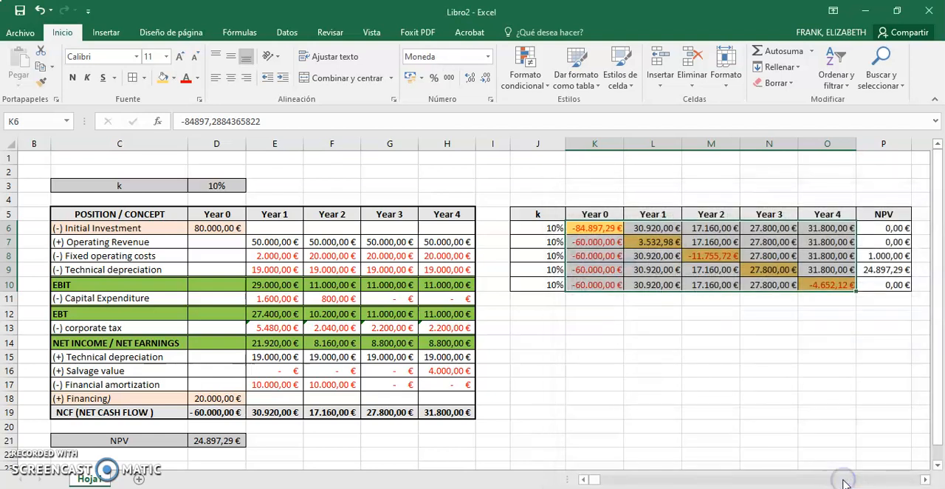
click(703, 282)
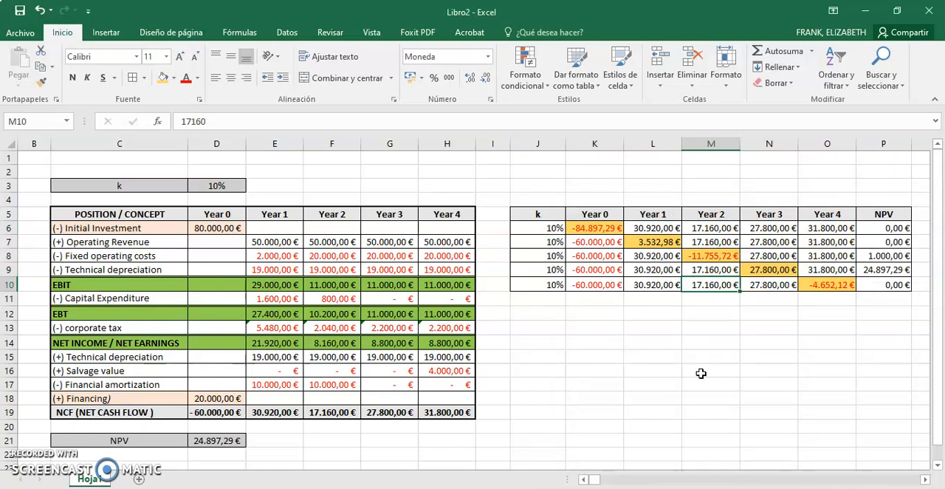
Enter the notes "Data", "What-if Analysis" and "Goal Seek" in cells K14 to K16 below the cash flow table
click(924, 479)
click(924, 480)
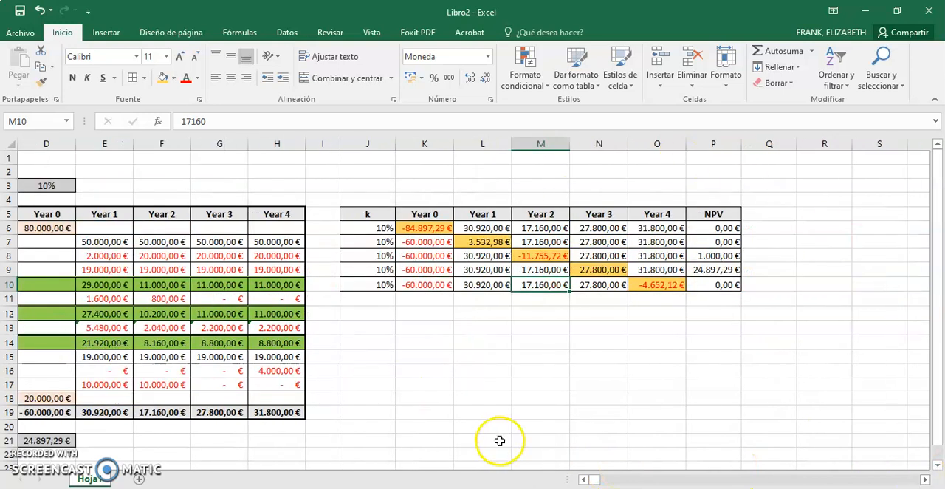
click(434, 337)
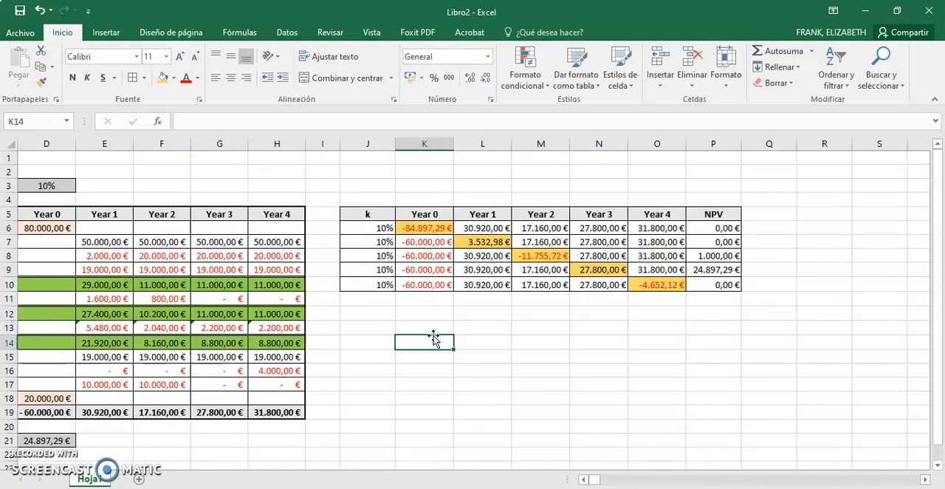
text(Data)
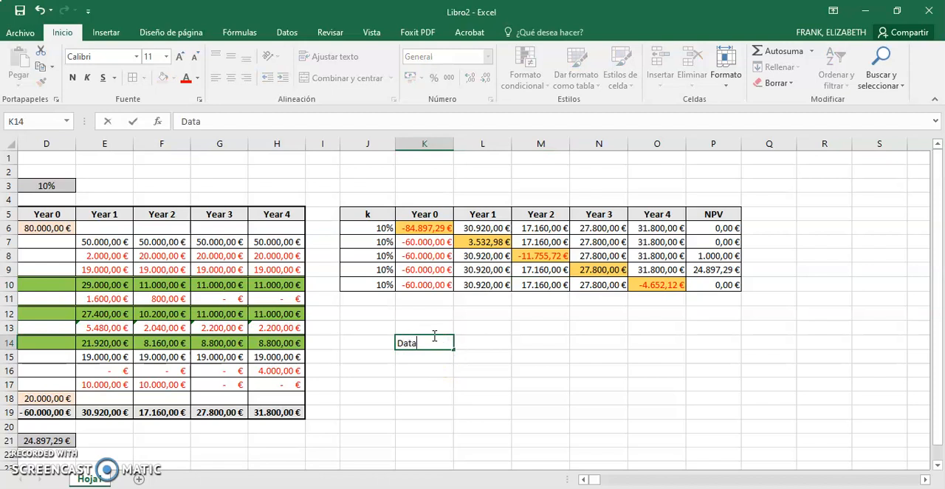
key(Return)
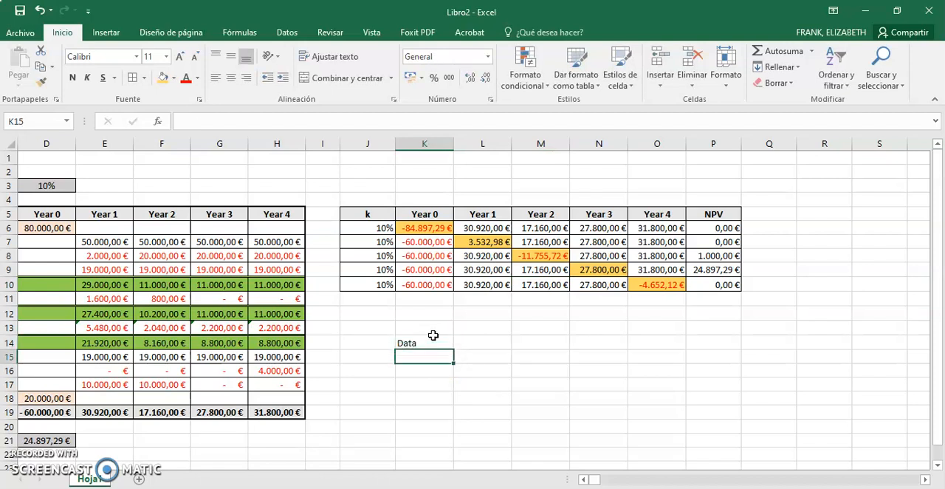
text(What-if Analysis)
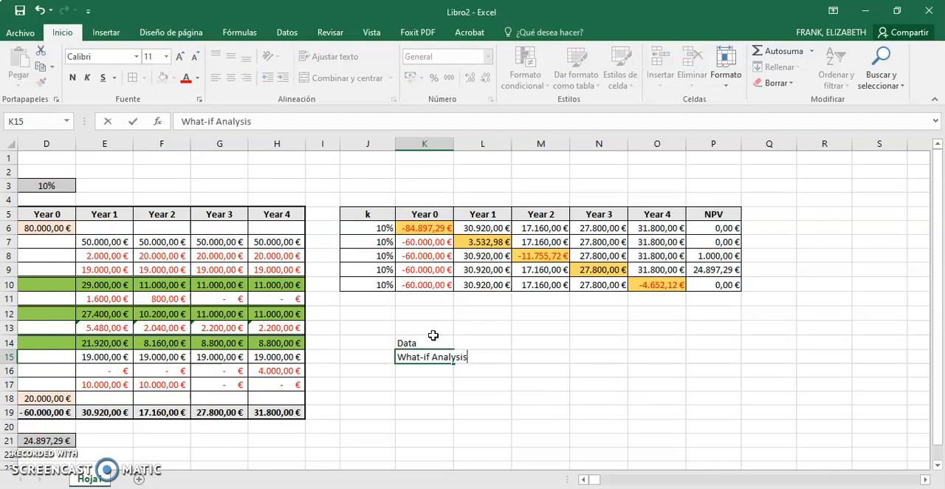
key(Return)
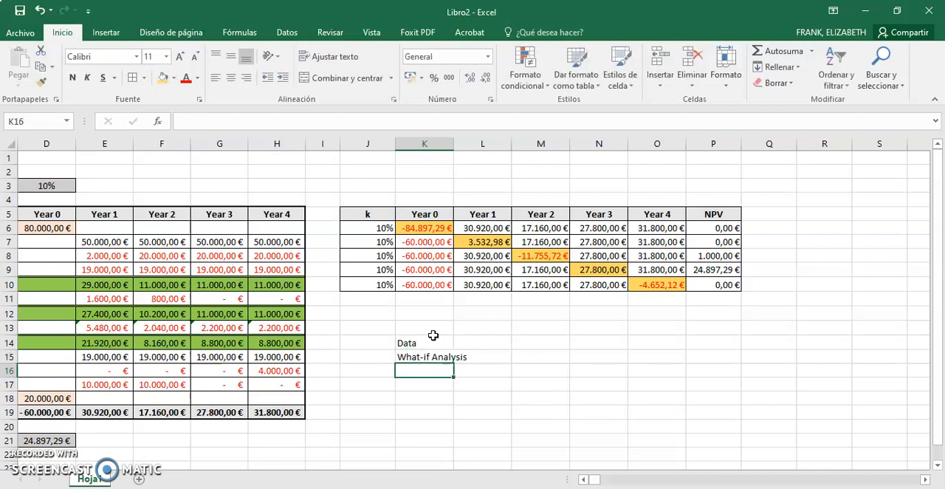
click(278, 35)
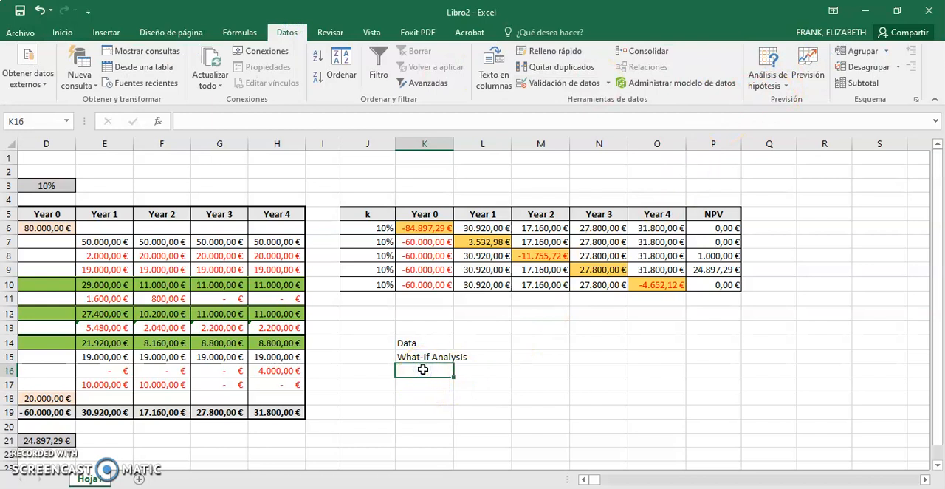
text(Goal Seek)
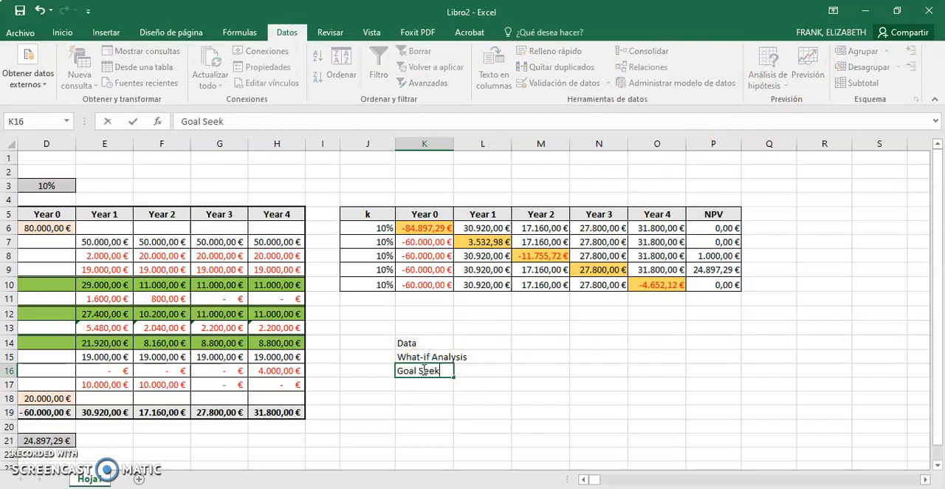
click(487, 453)
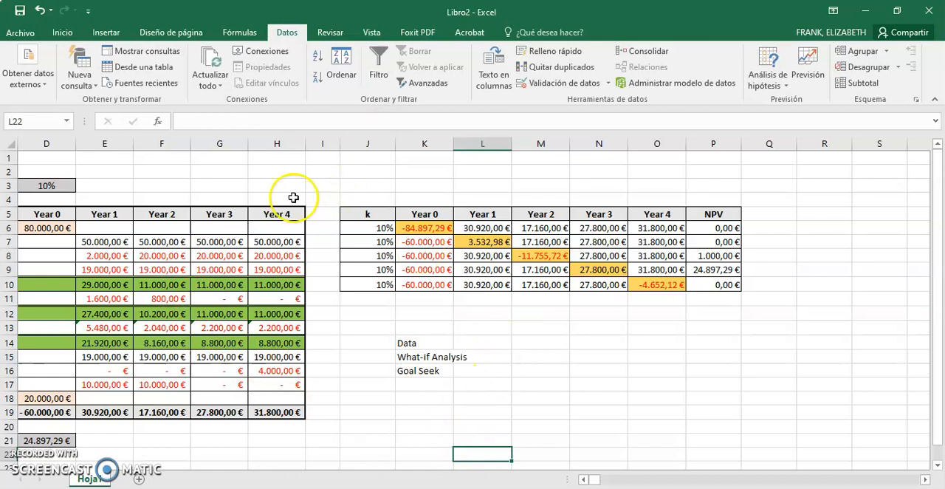
Display the What-If Analysis options to locate Goal Seek
click(768, 78)
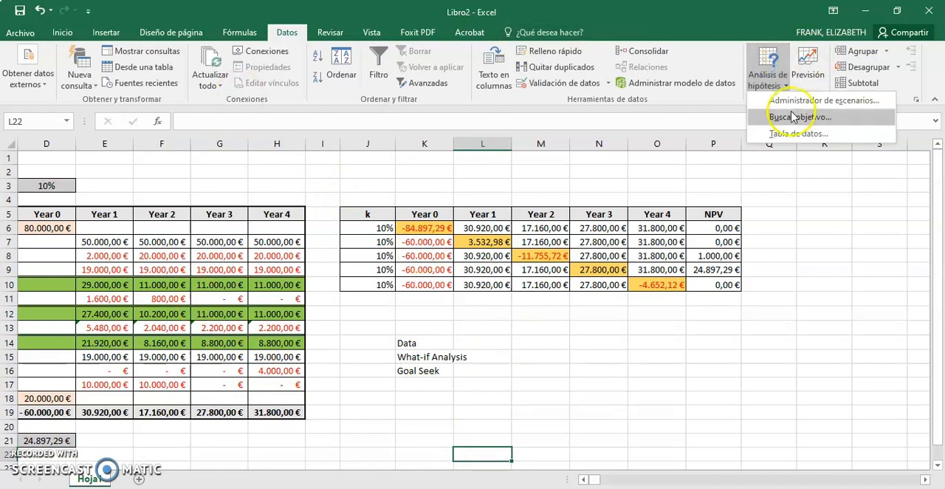